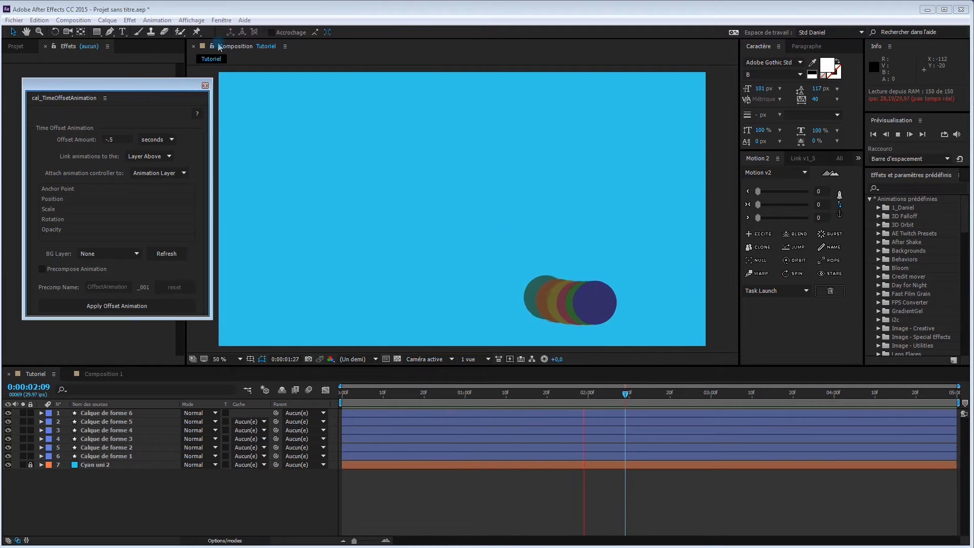
# - Locate the cal_TimeOffsetAnimation.jsxbin script among the available script panels
pyautogui.click(222, 20)
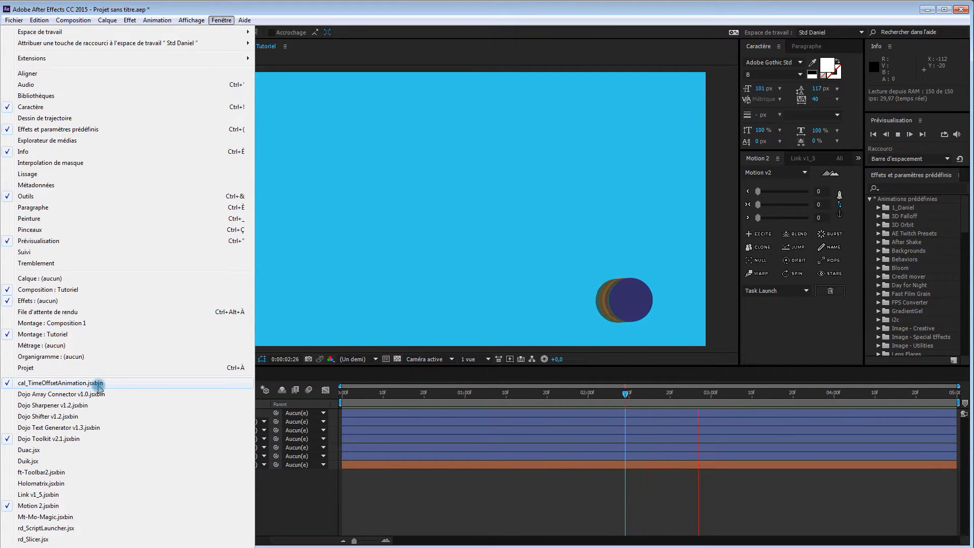
pyautogui.click(83, 385)
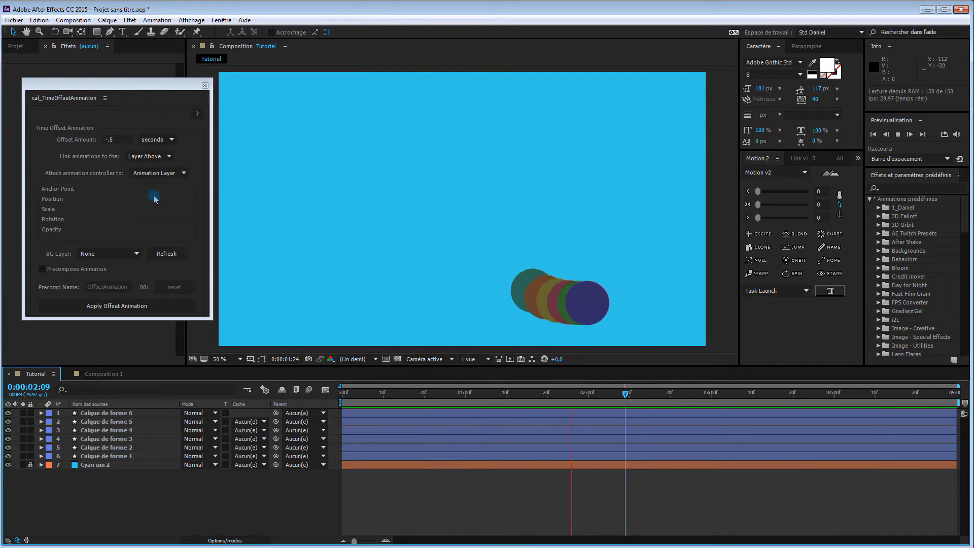
pyautogui.click(125, 349)
# - Create a new 1920 x 1080 composition lasting 5 seconds at 29.97 fps, and move the floating script panel off the preview
pyautogui.click(16, 46)
pyautogui.moveTo(97, 84); pyautogui.dragTo(248, 61)
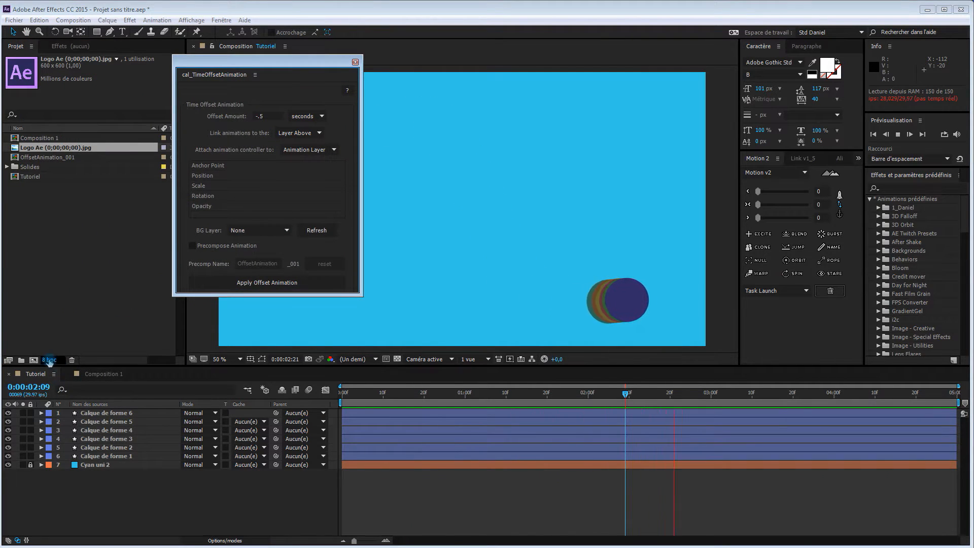
pyautogui.click(34, 361)
pyautogui.click(530, 353)
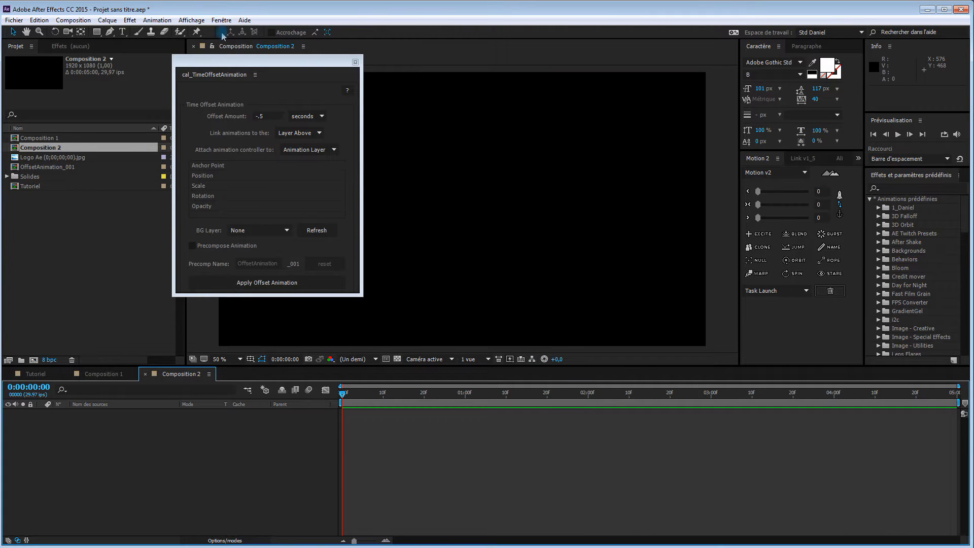
pyautogui.moveTo(244, 62); pyautogui.dragTo(99, 68)
# - Add a composition-sized 1920 x 1080 px solid layer in magenta to the new composition
pyautogui.click(70, 429)
pyautogui.rightClick(114, 435)
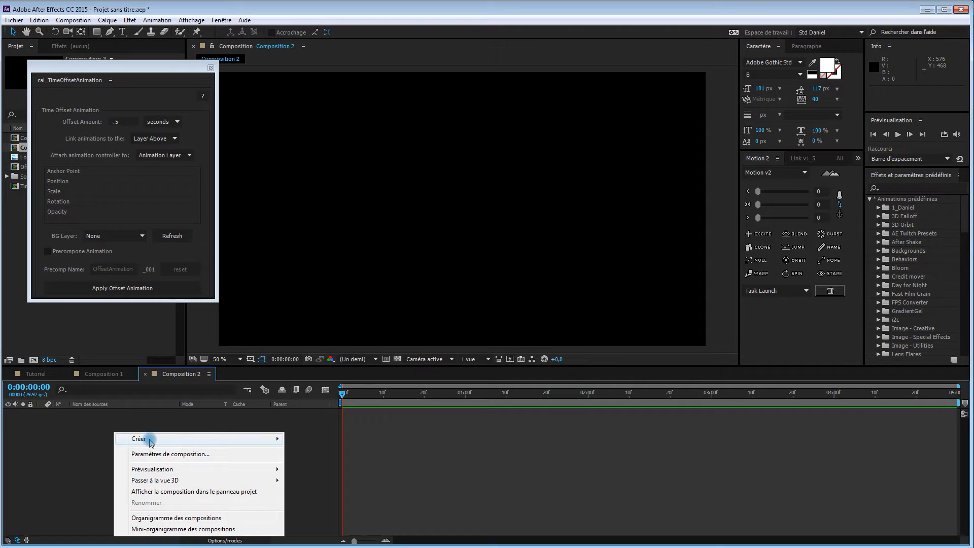
pyautogui.moveTo(254, 440)
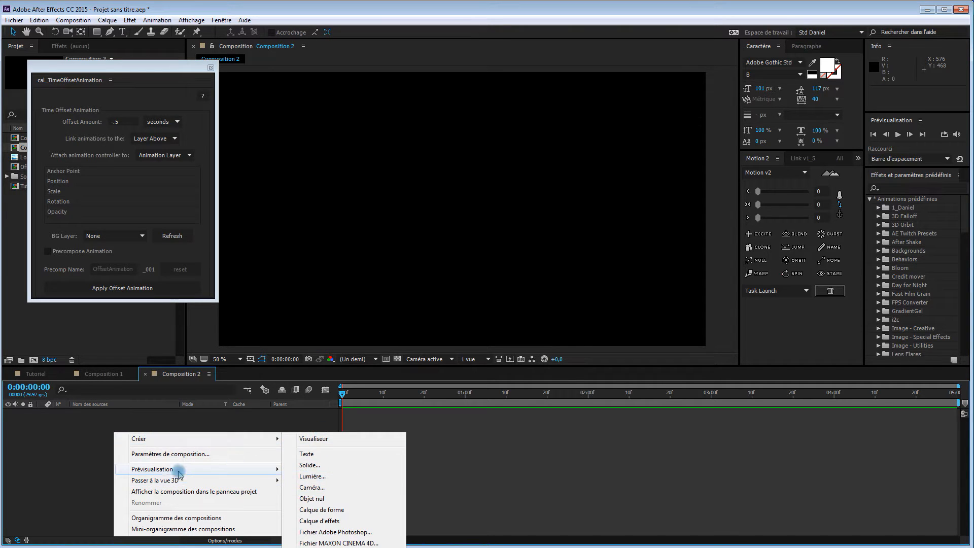
pyautogui.moveTo(175, 439)
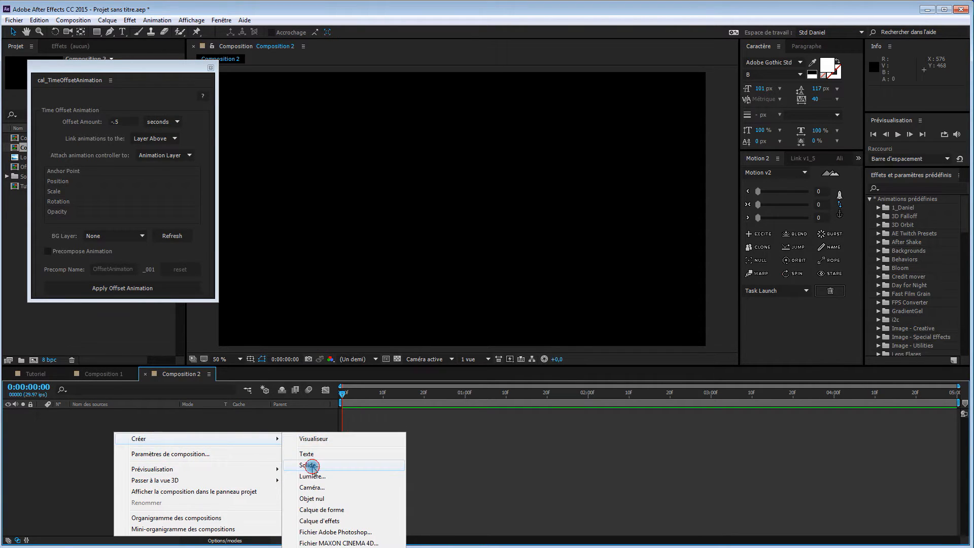
pyautogui.click(311, 464)
pyautogui.click(162, 253)
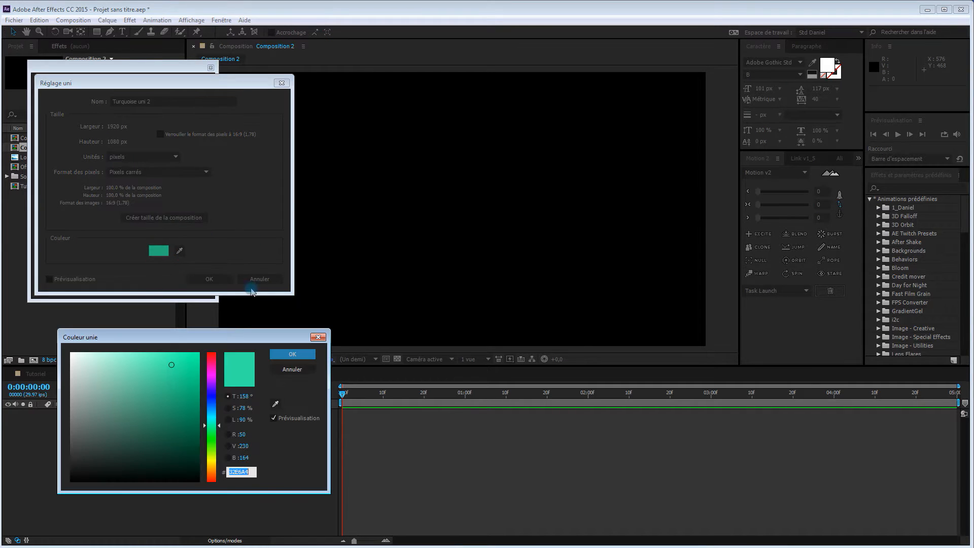
pyautogui.moveTo(218, 425); pyautogui.dragTo(223, 376)
pyautogui.click(292, 354)
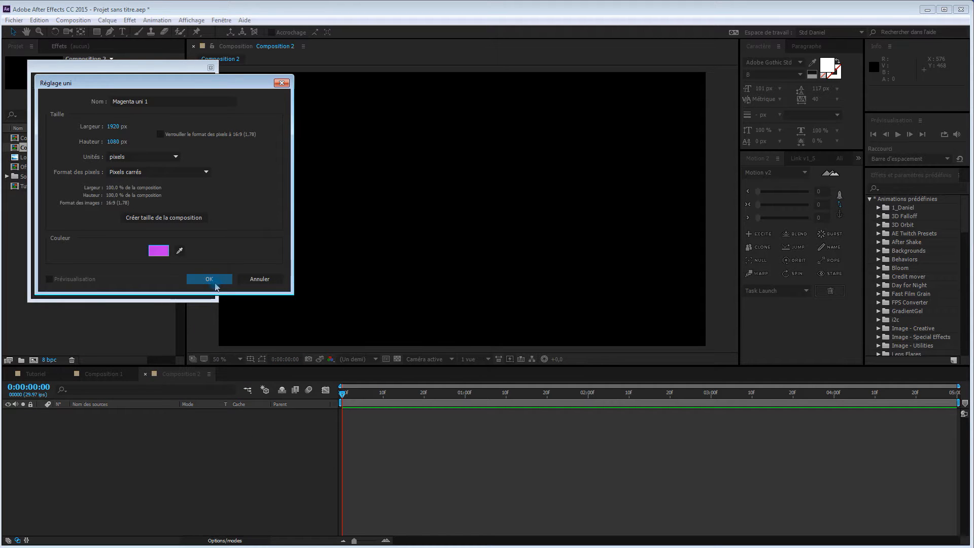
pyautogui.click(212, 279)
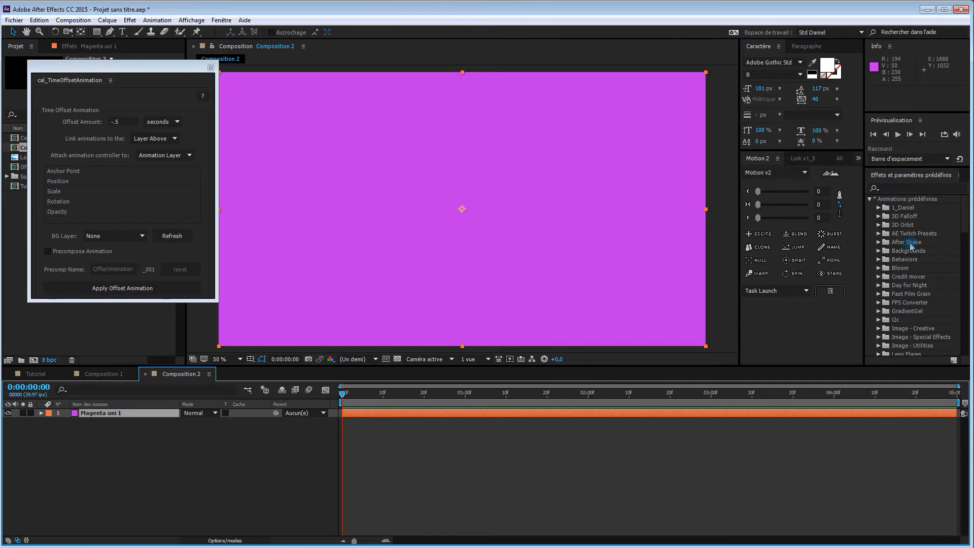
# - Apply the Vignette preset from the 1_Daniel folder to the magenta solid
pyautogui.click(878, 208)
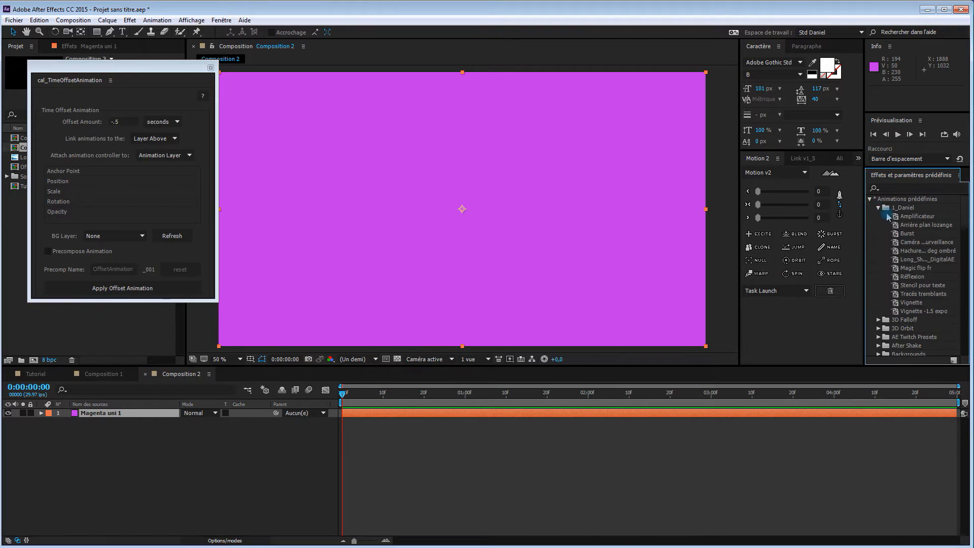
pyautogui.moveTo(911, 303); pyautogui.dragTo(675, 317)
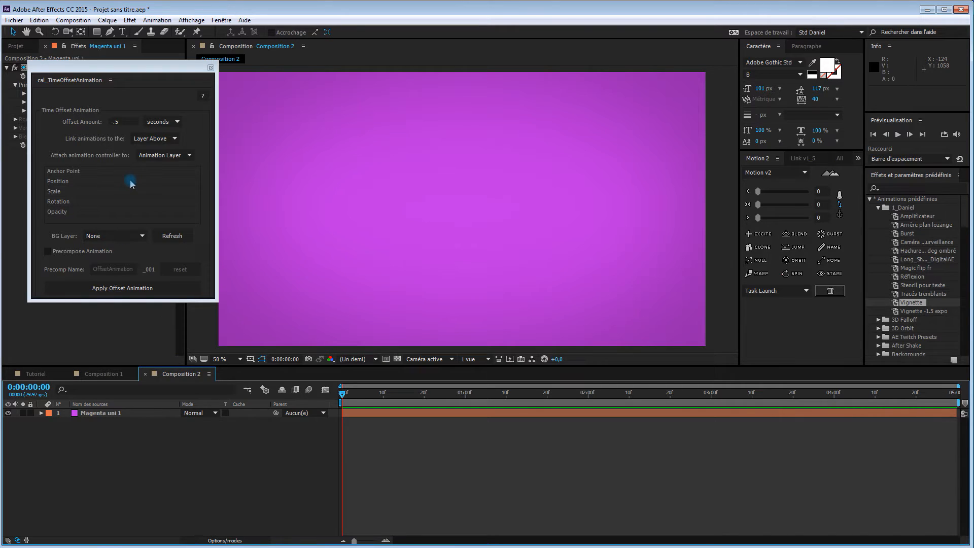
pyautogui.rightClick(159, 441)
pyautogui.moveTo(226, 448)
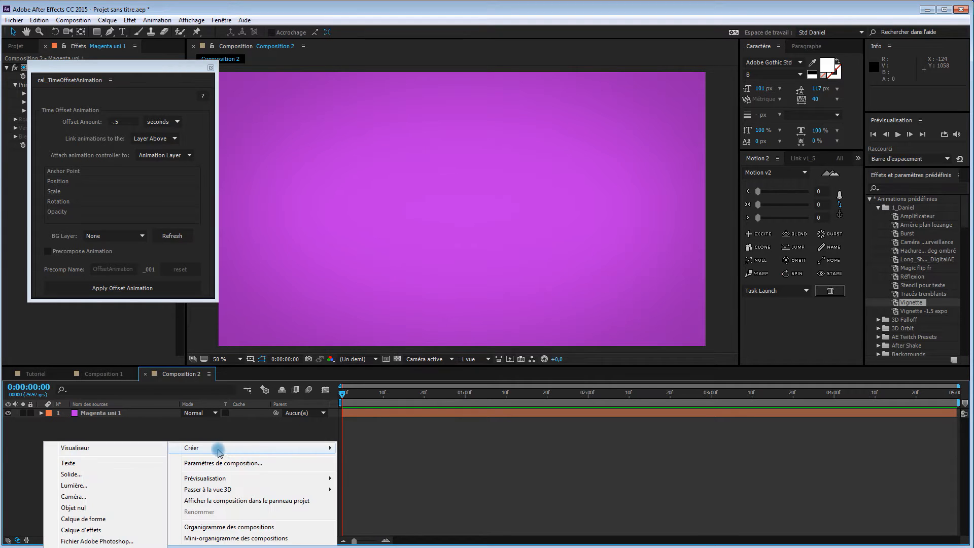
pyautogui.click(146, 437)
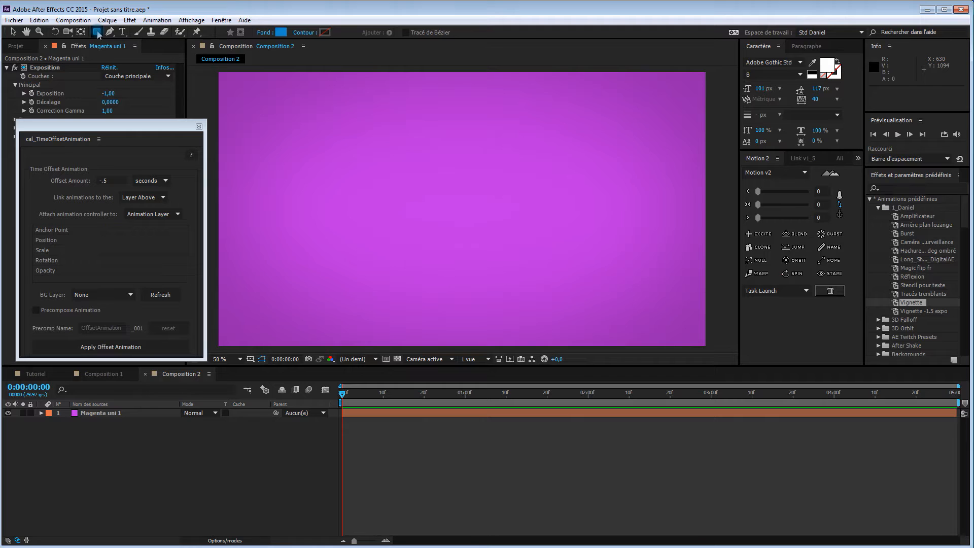
# - Activate the Ellipse tool and display the title/action safe guides over the composition, keeping the script panel clear of the preview
pyautogui.moveTo(98, 34); pyautogui.dragTo(136, 61)
pyautogui.moveTo(141, 131); pyautogui.dragTo(128, 92)
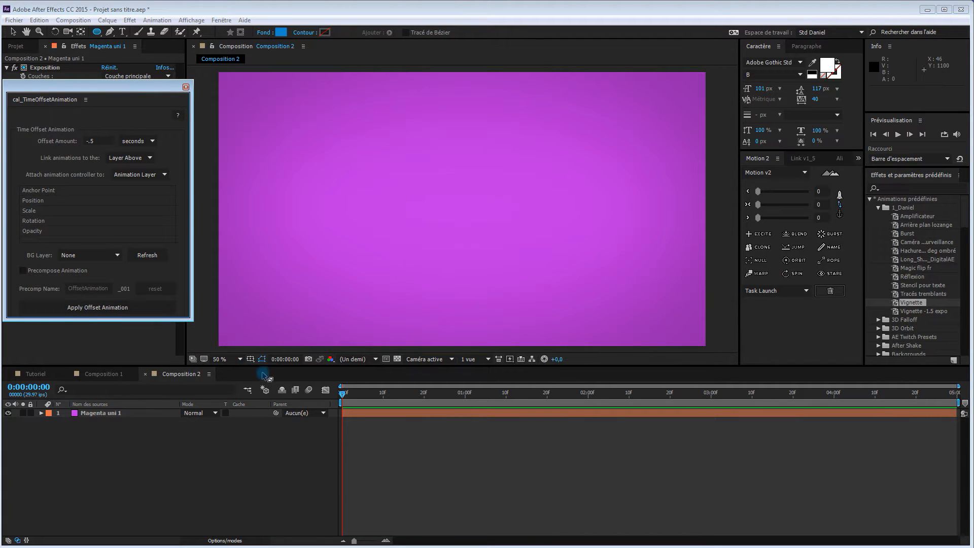
pyautogui.click(250, 359)
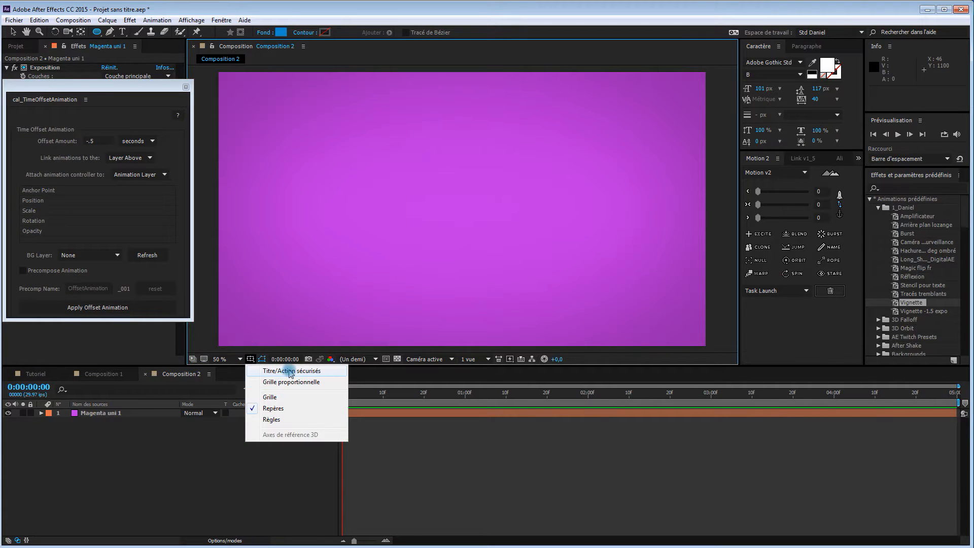
pyautogui.click(286, 371)
# - Draw a blue circle with a radius of about 87 px from the centre of the composition on a new shape layer
pyautogui.press('/')
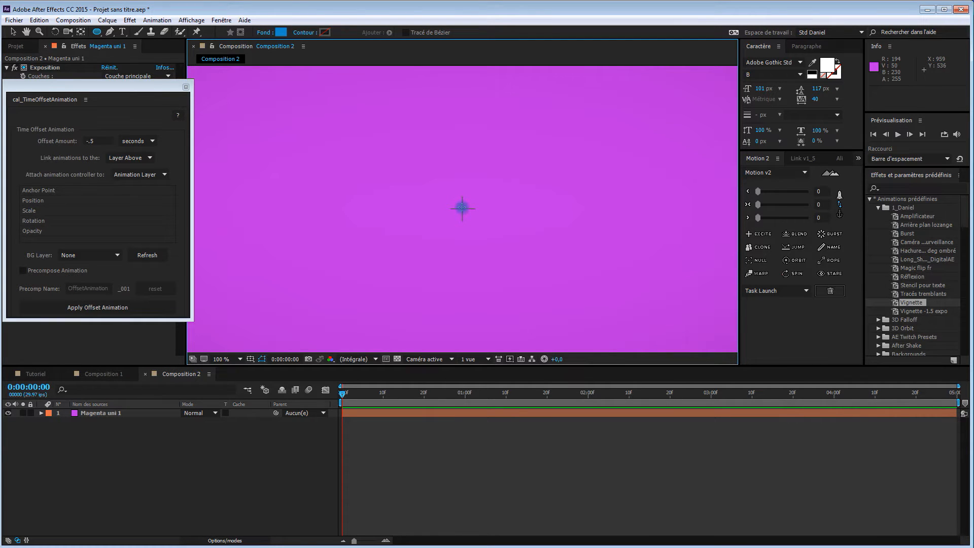
pyautogui.moveTo(462, 208); pyautogui.dragTo(506, 254)
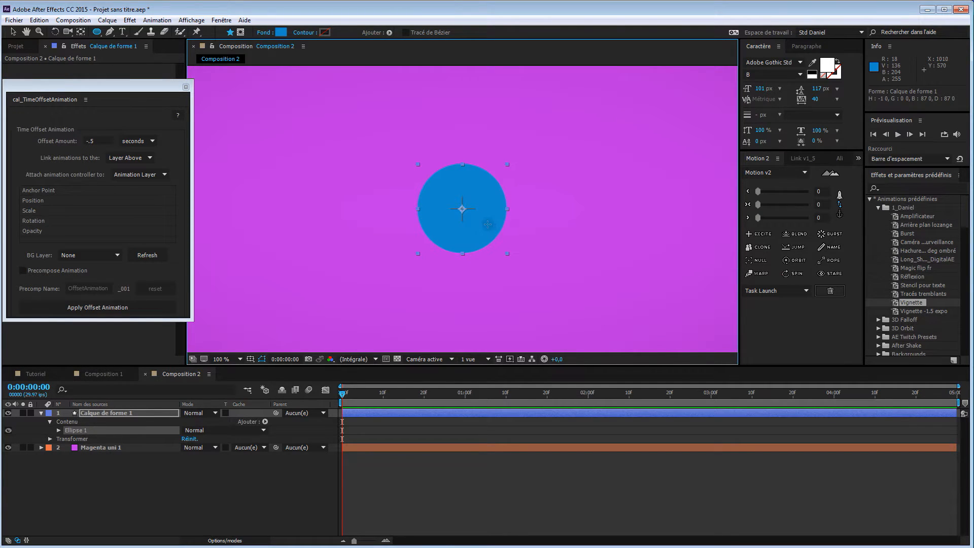
pyautogui.scroll(-1, 487, 224)
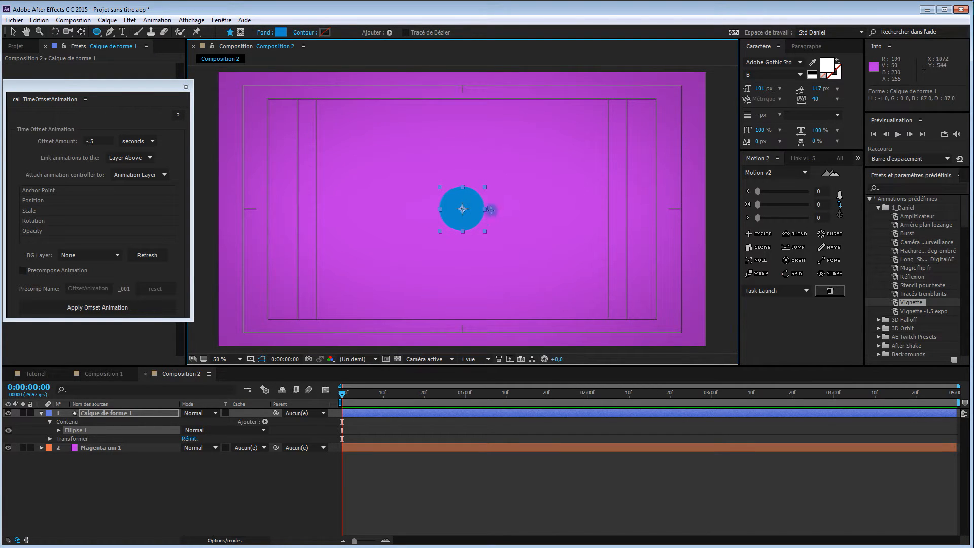
# - Duplicate the circle's shape layer five times
pyautogui.click(125, 413)
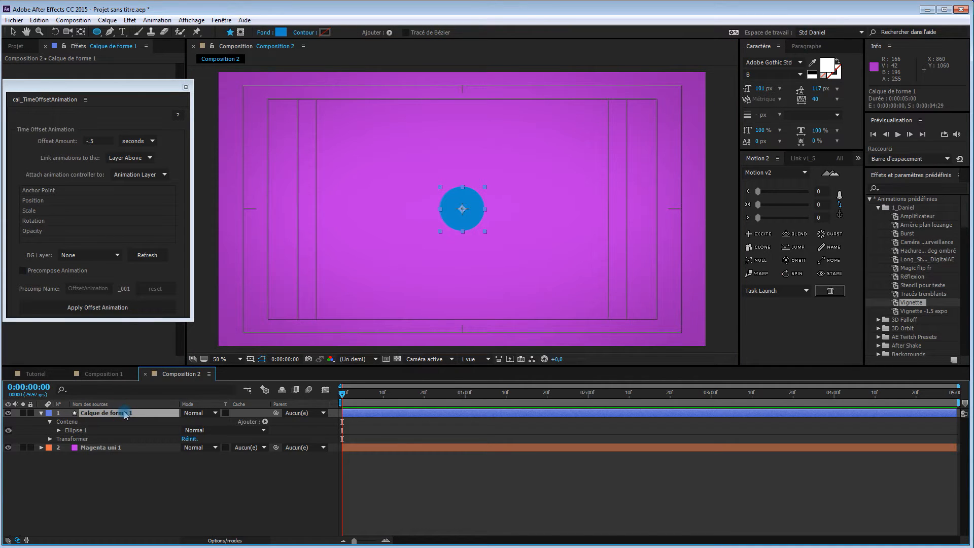
pyautogui.hotkey('ctrl', 'd')
pyautogui.hotkey('ctrl', 'd')
pyautogui.hotkey('ctrl', 'd')
pyautogui.hotkey('ctrl', 'd')
pyautogui.hotkey('ctrl', 'd')
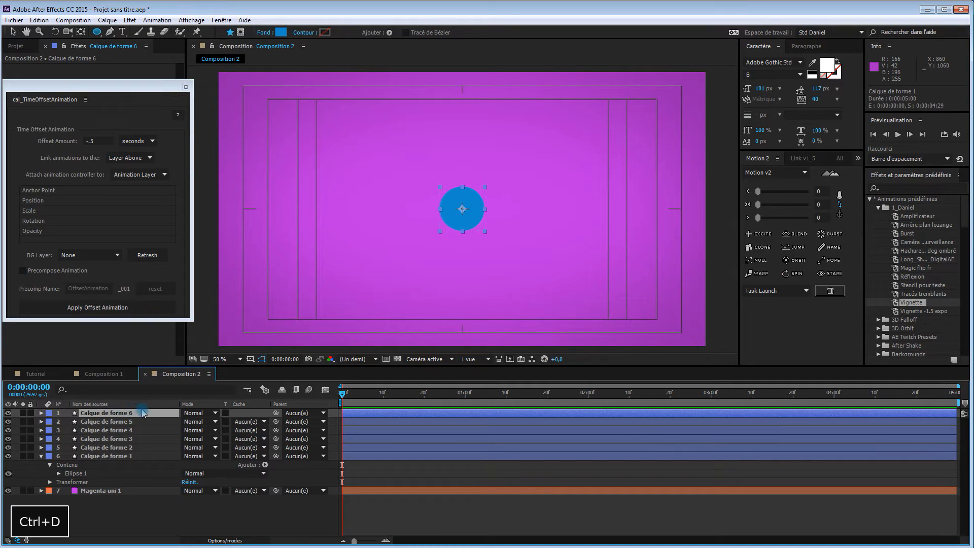
# - Change the ellipse fill colour of Calque de forme 5 to green and collapse the layer
pyautogui.click(41, 422)
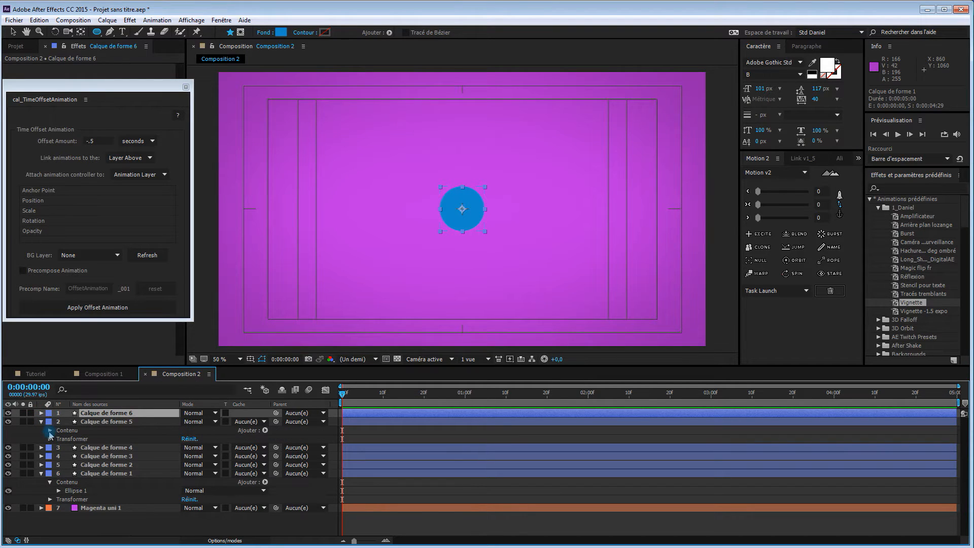
pyautogui.click(50, 431)
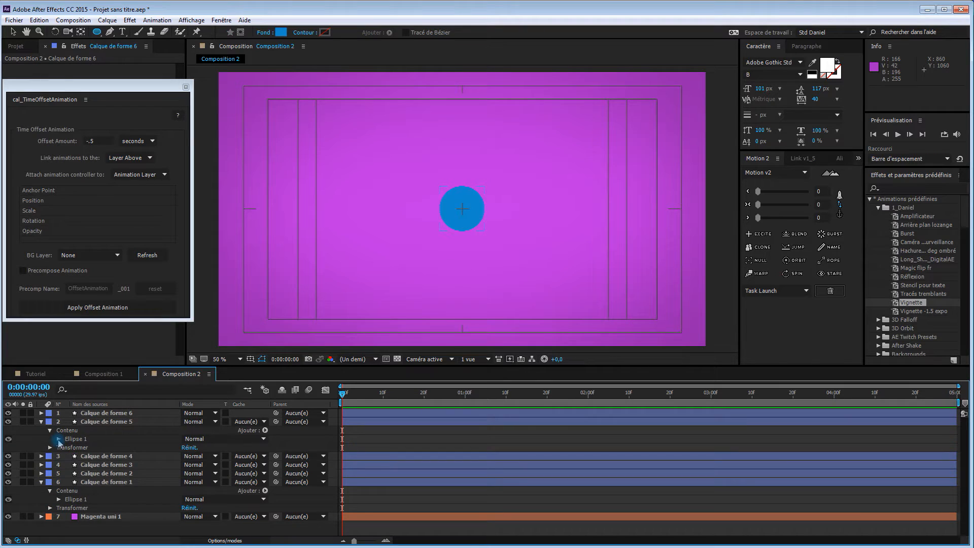
pyautogui.click(59, 440)
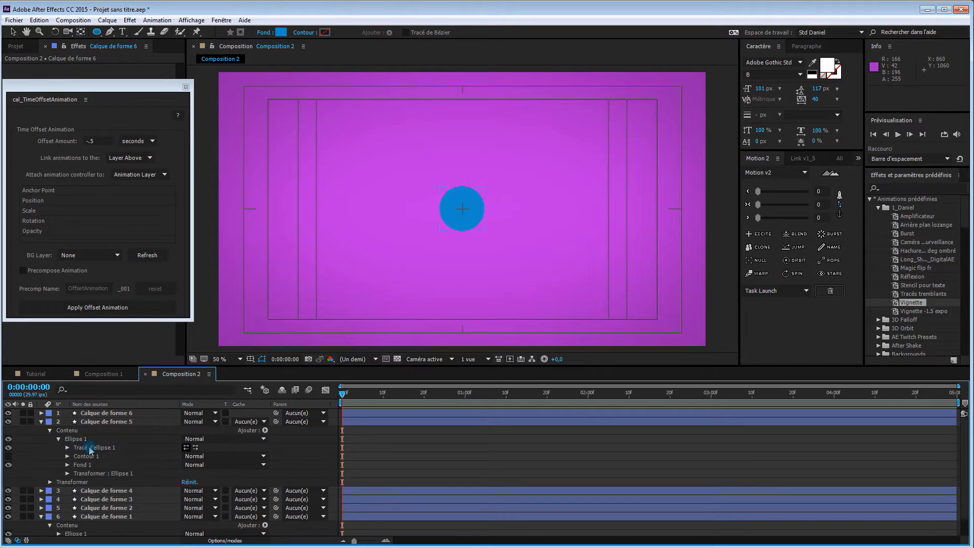
pyautogui.click(67, 465)
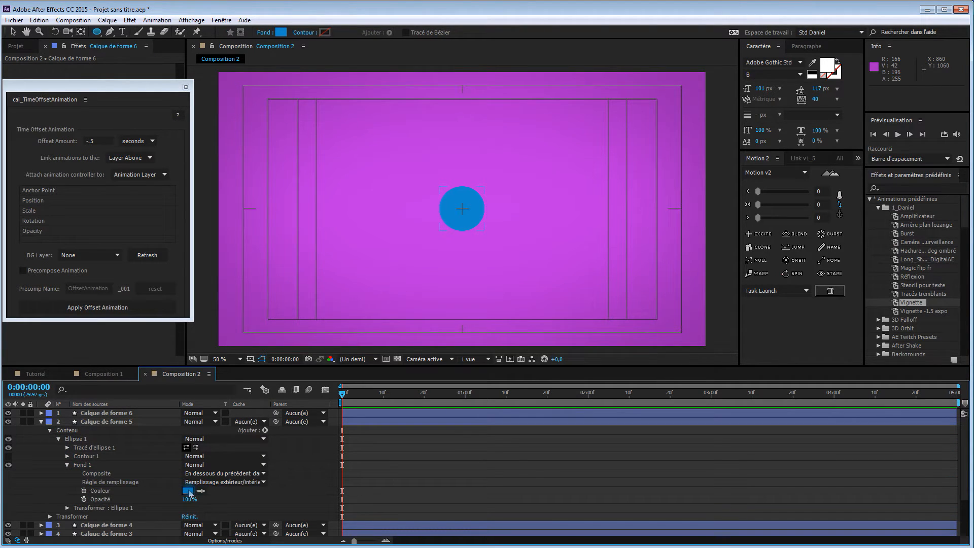
pyautogui.click(188, 491)
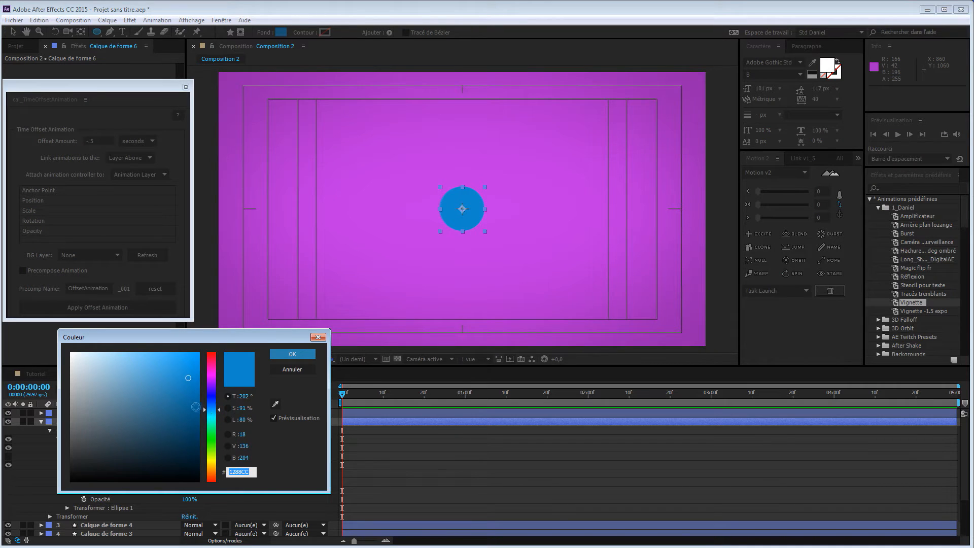
pyautogui.moveTo(212, 413); pyautogui.dragTo(213, 435)
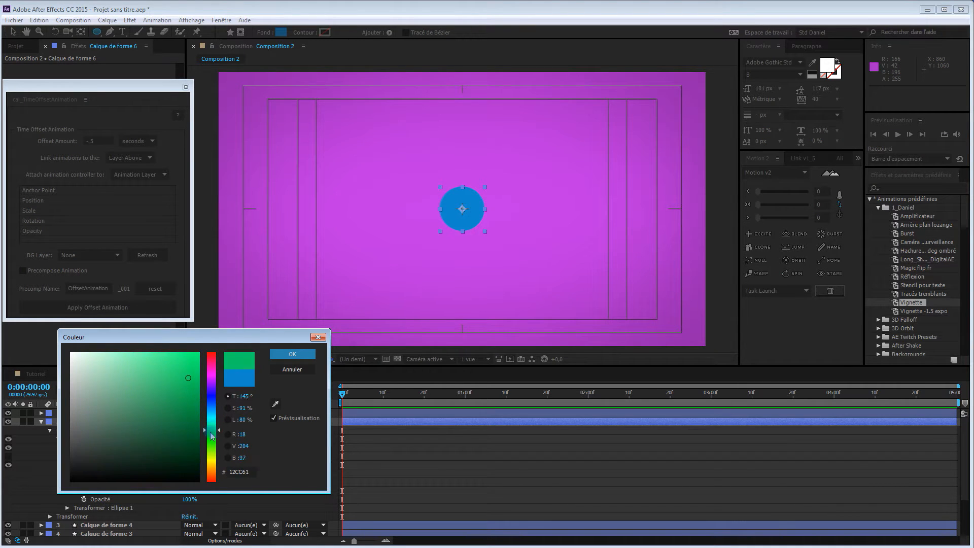
pyautogui.click(292, 353)
pyautogui.click(41, 421)
# - Change the ellipse fill colour of Calque de forme 4 to yellow and collapse the layer
pyautogui.click(41, 431)
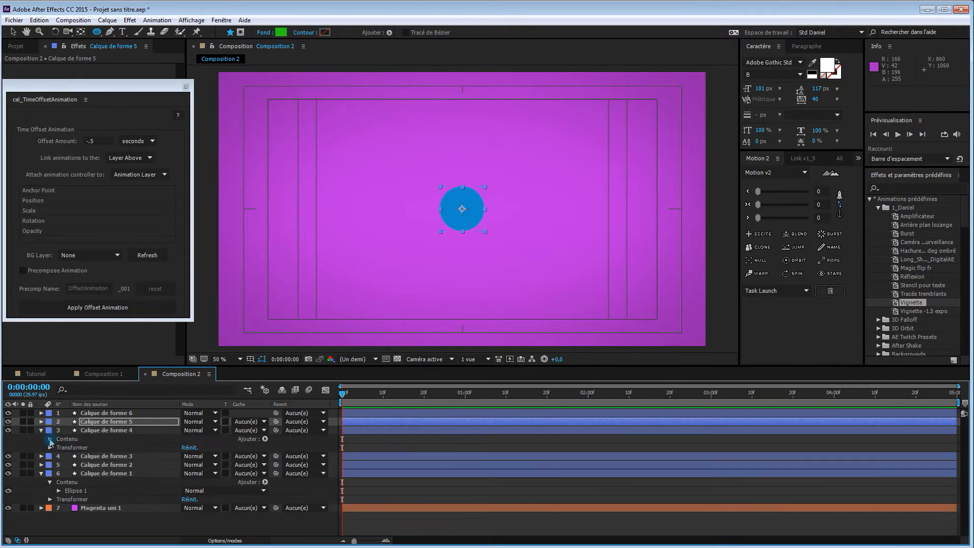
pyautogui.click(49, 439)
pyautogui.click(59, 447)
pyautogui.click(67, 464)
pyautogui.click(67, 462)
pyautogui.click(67, 471)
pyautogui.click(188, 497)
pyautogui.moveTo(214, 455); pyautogui.dragTo(212, 462)
pyautogui.click(292, 354)
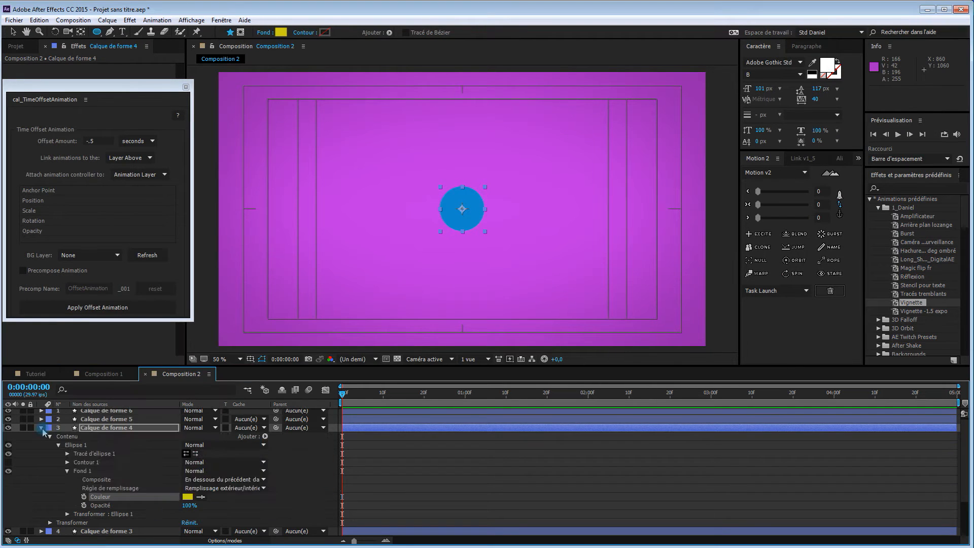
pyautogui.click(41, 427)
# - Give the ellipse of Calque de forme 3 a different fill colour and collapse the layer
pyautogui.click(41, 439)
pyautogui.click(49, 447)
pyautogui.click(59, 456)
pyautogui.click(67, 482)
pyautogui.click(188, 508)
pyautogui.click(292, 353)
pyautogui.click(41, 439)
# - Give the ellipse of Calque de forme 2 a different fill colour and collapse the layer
pyautogui.click(41, 447)
pyautogui.click(49, 456)
pyautogui.click(58, 465)
pyautogui.click(67, 491)
pyautogui.click(187, 516)
pyautogui.click(212, 478)
pyautogui.click(295, 354)
pyautogui.click(41, 448)
# - Change the ellipse fill colour of Calque de forme 1 to indigo, collapse the layer and clear the selection
pyautogui.click(41, 456)
pyautogui.click(59, 473)
pyautogui.click(67, 499)
pyautogui.click(188, 523)
pyautogui.moveTo(210, 407); pyautogui.dragTo(212, 391)
pyautogui.click(293, 354)
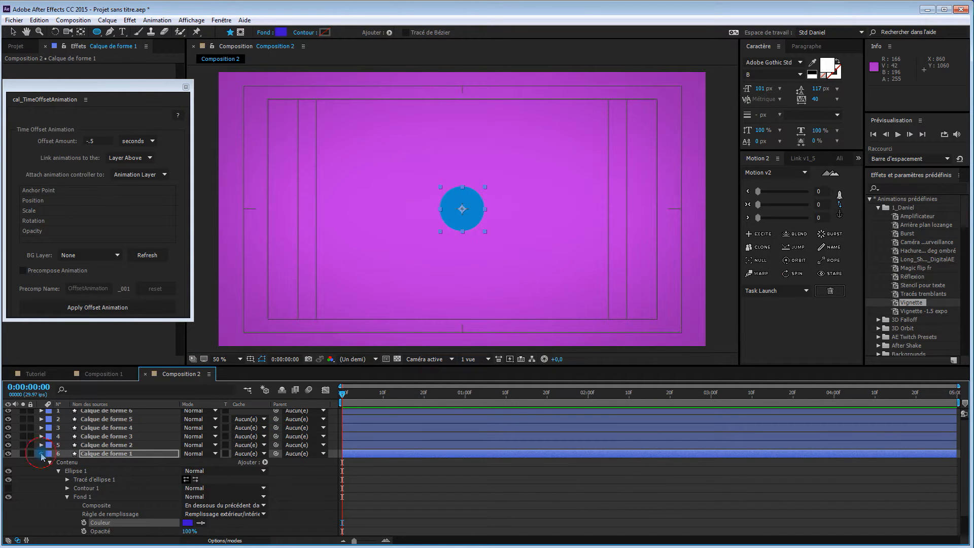
pyautogui.click(41, 453)
pyautogui.click(152, 502)
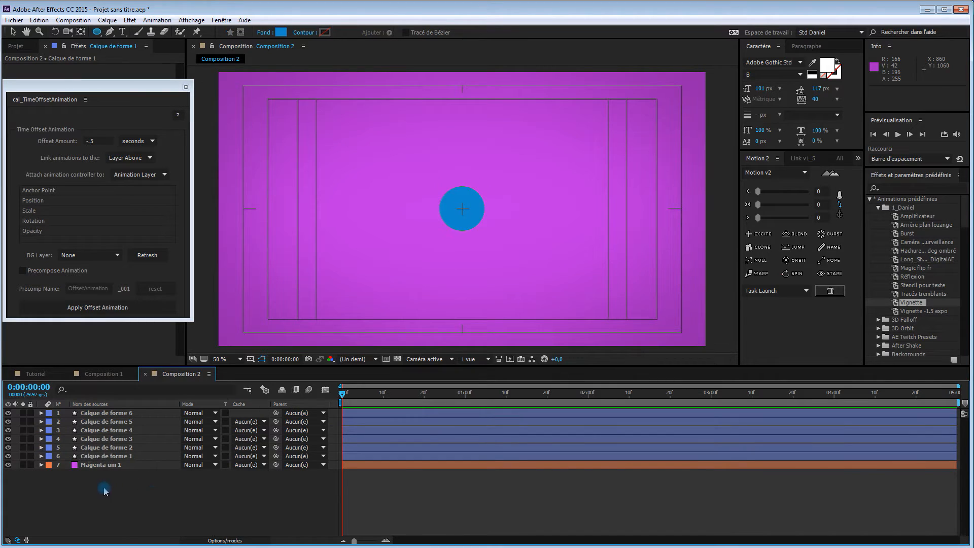
# - Rename the magenta solid layer AP and deselect it
pyautogui.click(101, 466)
pyautogui.click(102, 466)
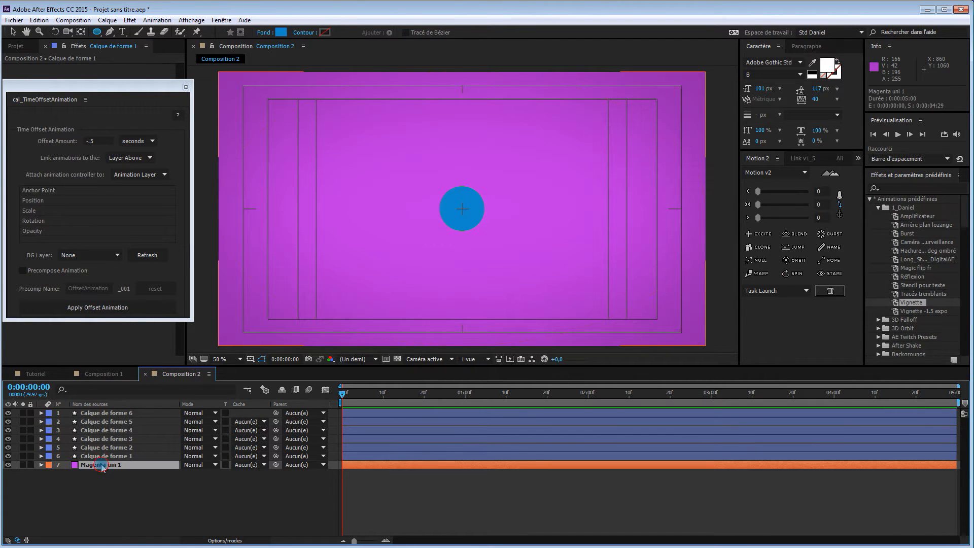
pyautogui.press('Return')
pyautogui.write('AP')
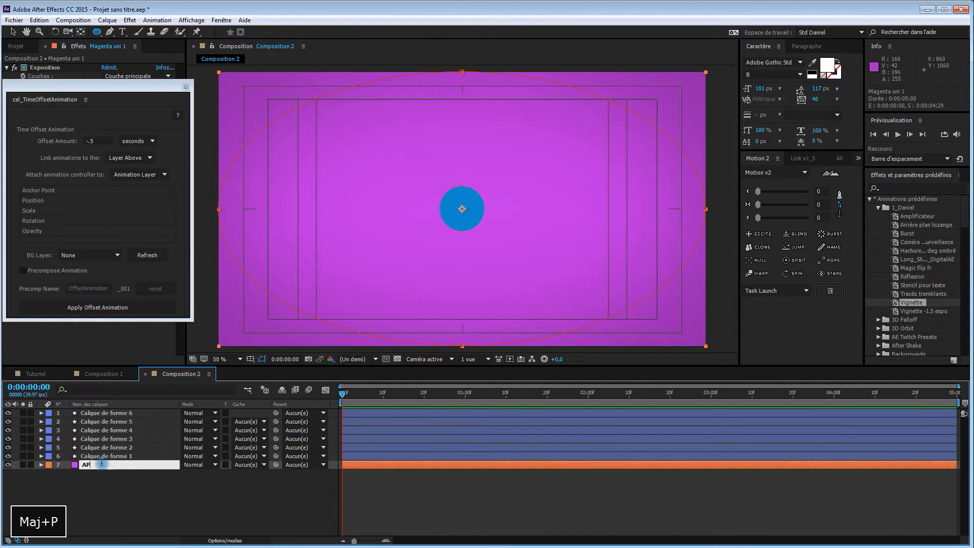
pyautogui.press('Return')
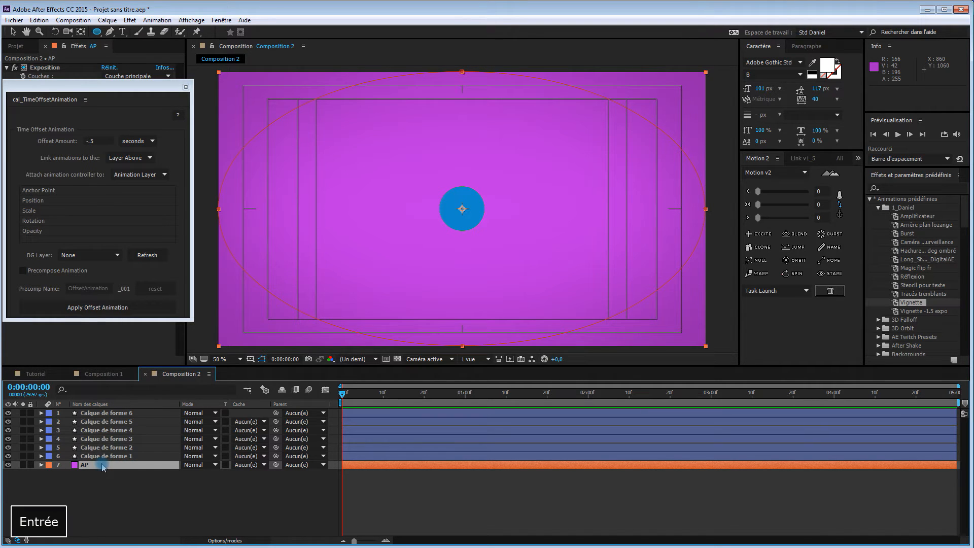
pyautogui.click(140, 505)
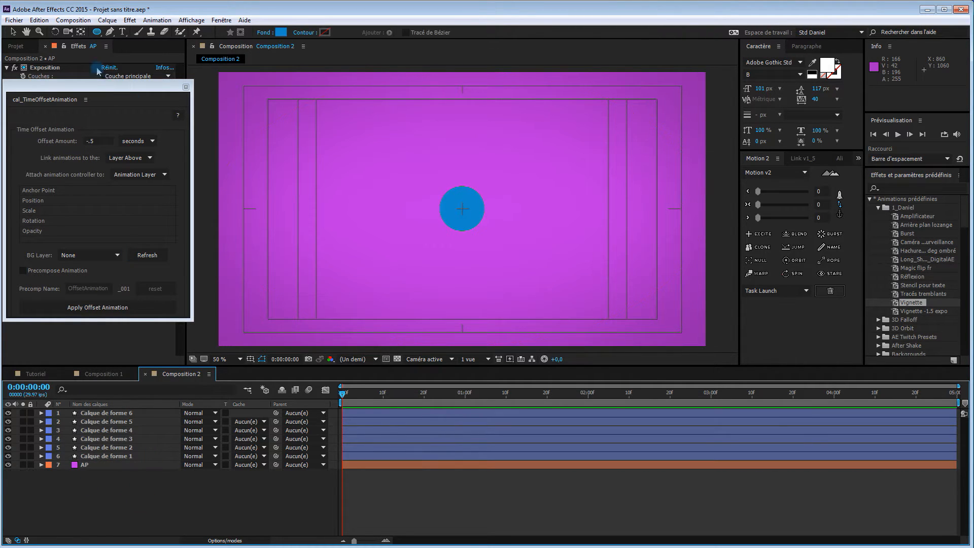
# - Move the Calque de forme 6 circle to the lower-left area, at about 248, 896, and hide the safe-area guides
pyautogui.moveTo(109, 87); pyautogui.dragTo(127, 79)
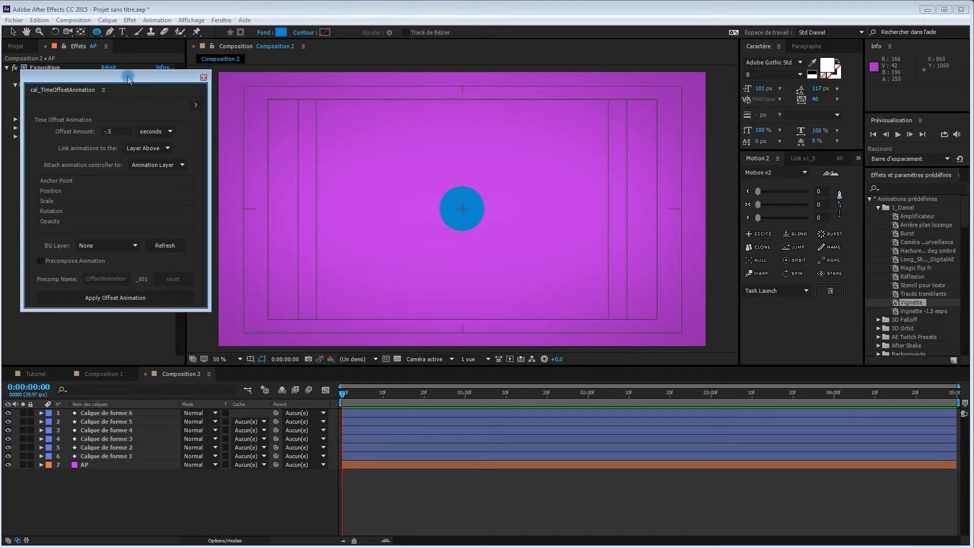
pyautogui.click(133, 414)
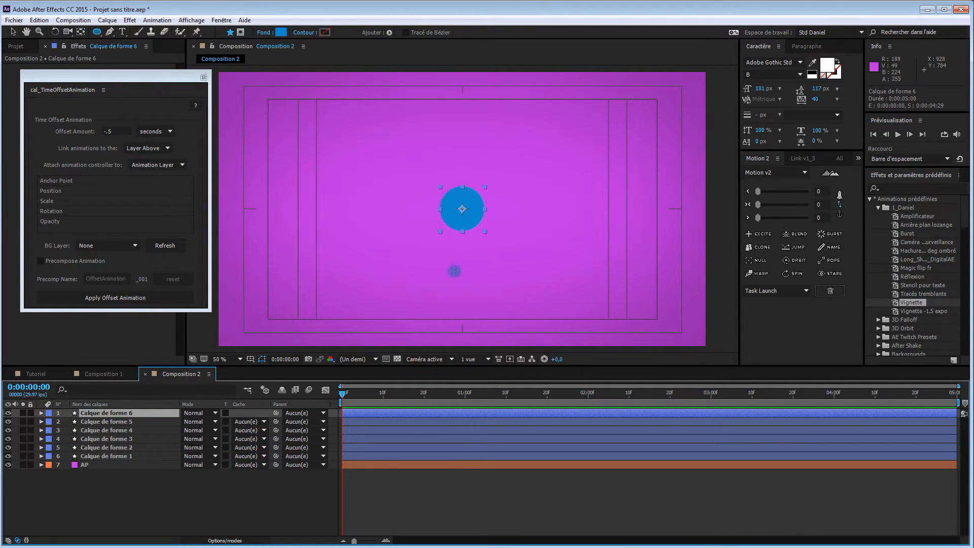
pyautogui.press('v')
pyautogui.moveTo(470, 222); pyautogui.dragTo(289, 312)
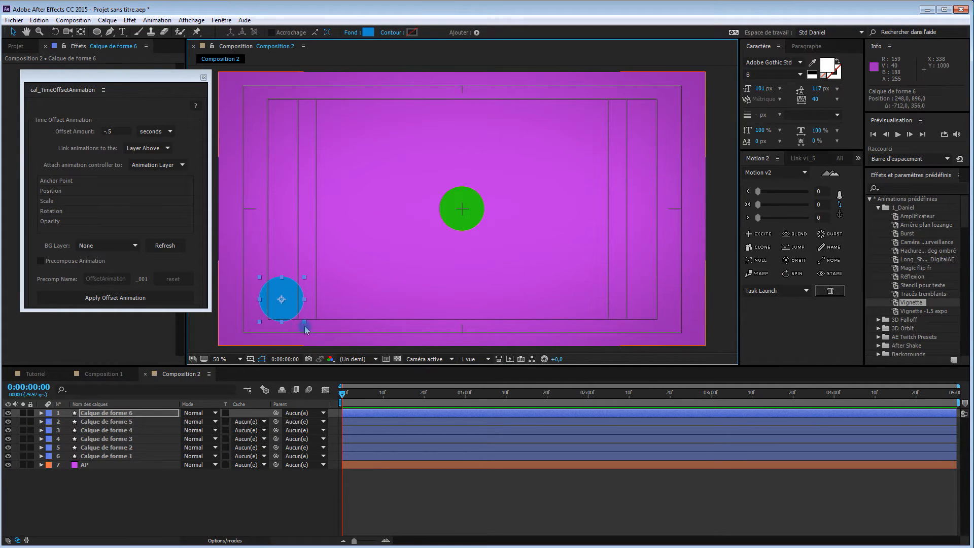
pyautogui.press("'")
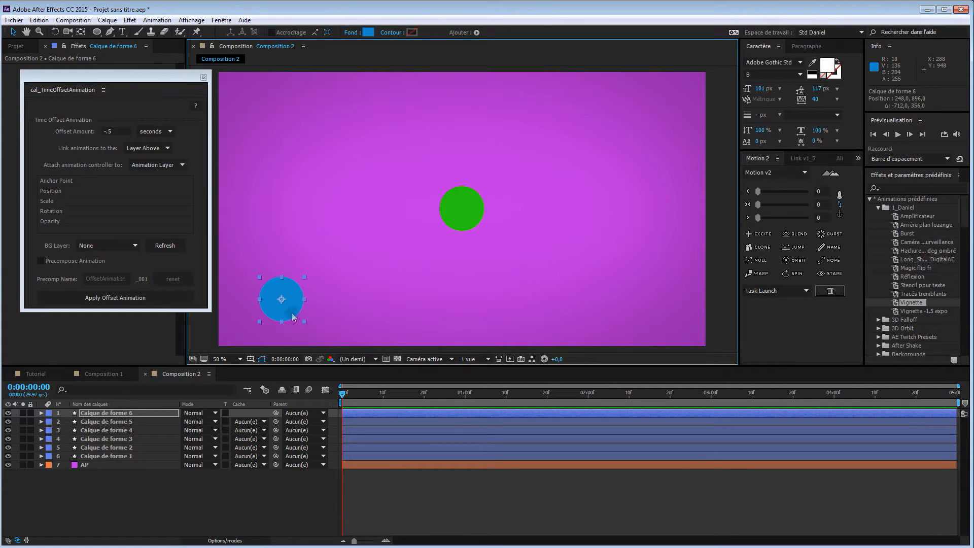
# - Reveal the Position property of Calque de forme 6 and set its first keyframe at 0:00:00:10
pyautogui.click(42, 414)
pyautogui.click(93, 413)
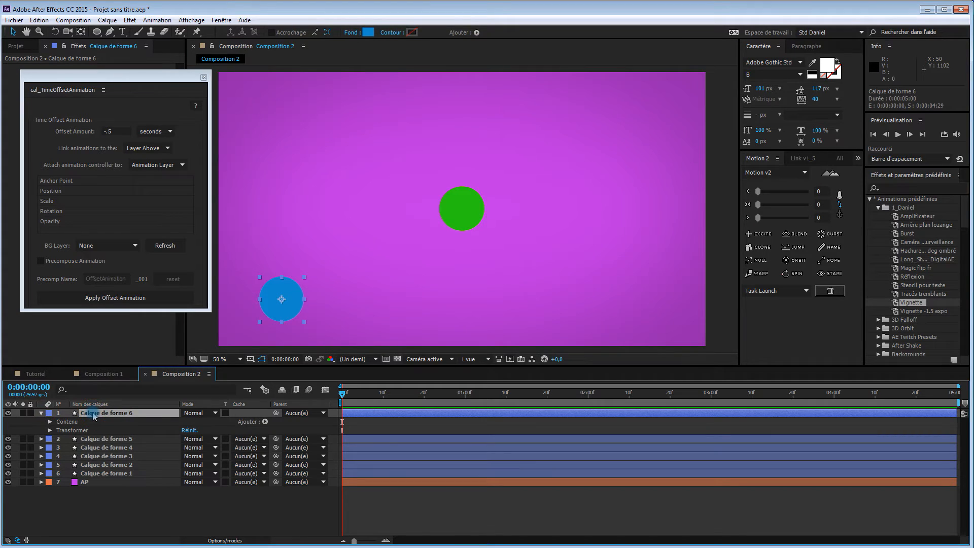
pyautogui.press('p')
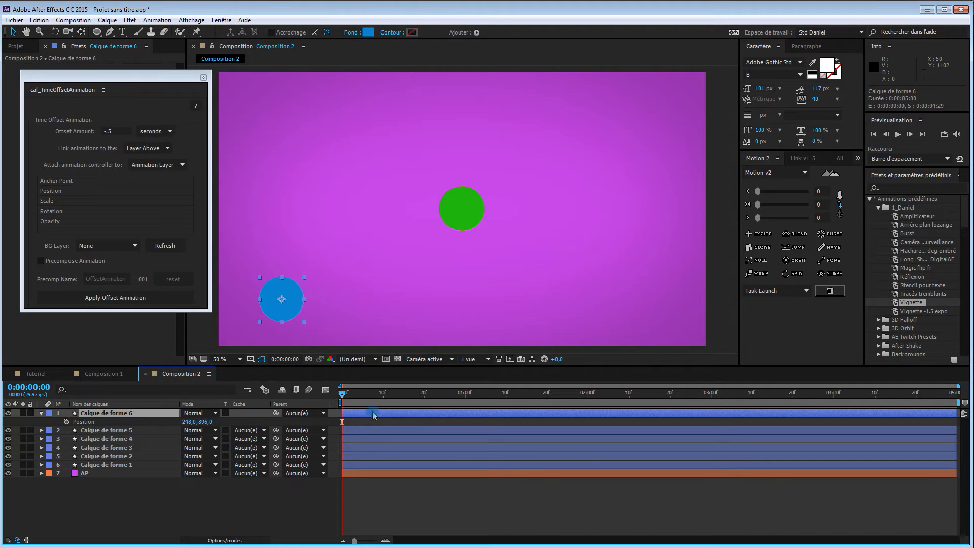
pyautogui.moveTo(343, 395); pyautogui.dragTo(380, 396)
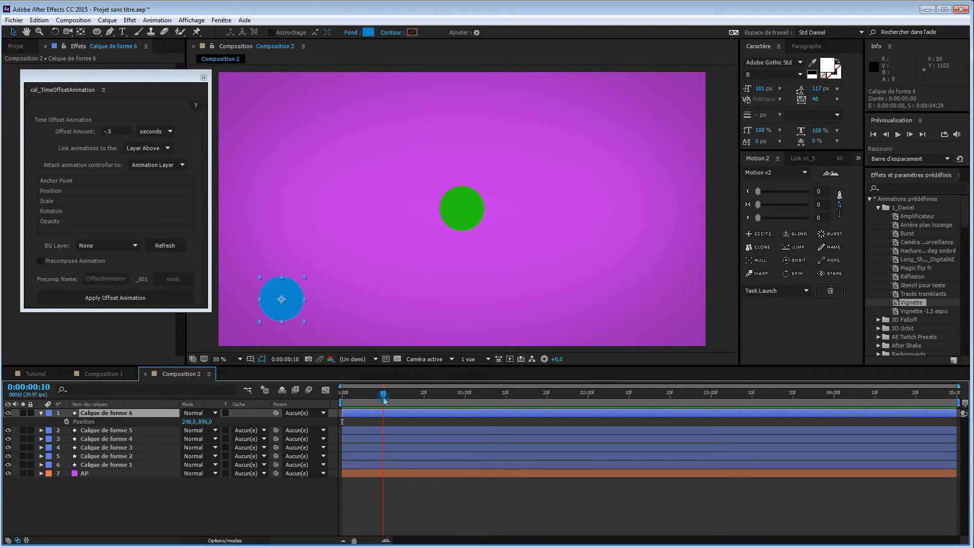
pyautogui.click(66, 422)
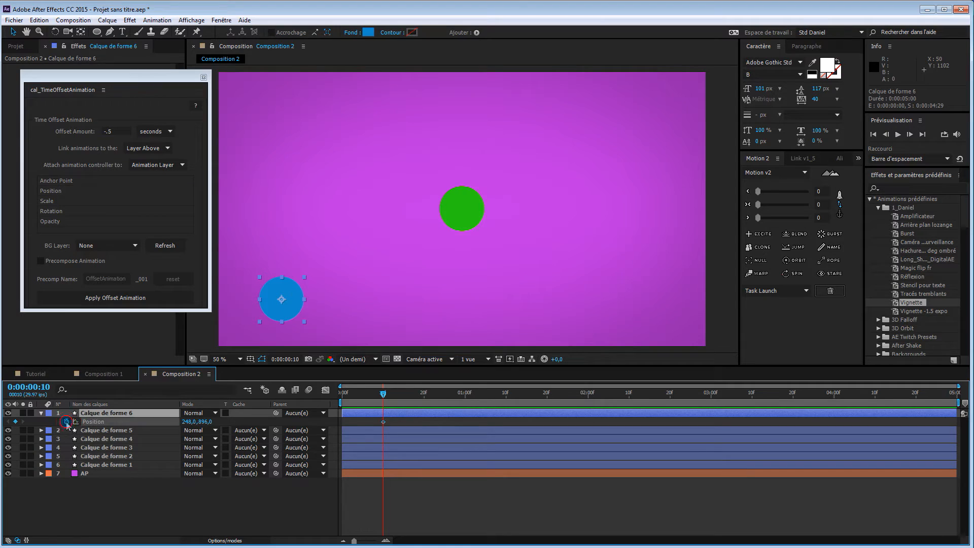
# - Add Position keyframes for Calque de forme 6 at 0:00:02:00, about 758, 320, and at 0:00:04:00, about 1406, 840
pyautogui.moveTo(383, 395); pyautogui.dragTo(591, 409)
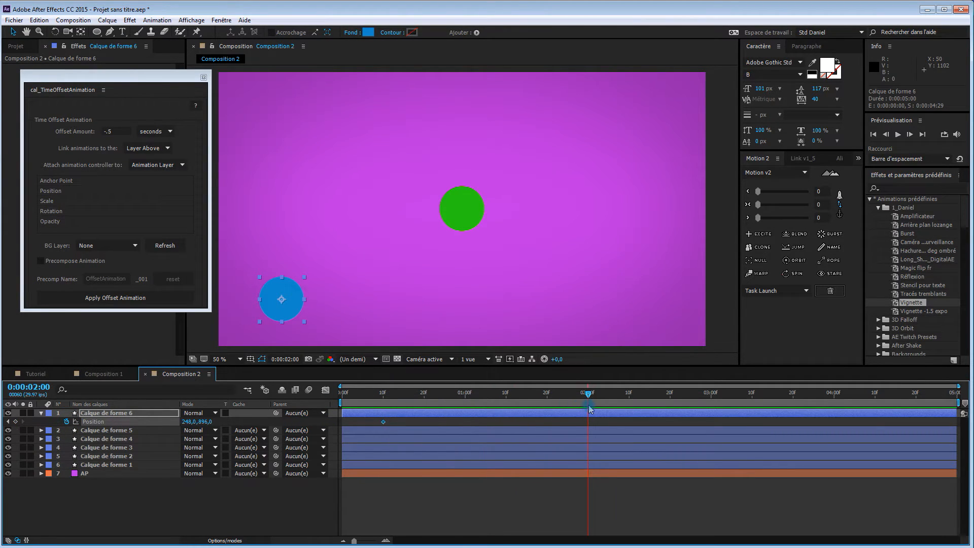
pyautogui.moveTo(294, 310); pyautogui.dragTo(422, 162)
pyautogui.moveTo(590, 404); pyautogui.dragTo(838, 408)
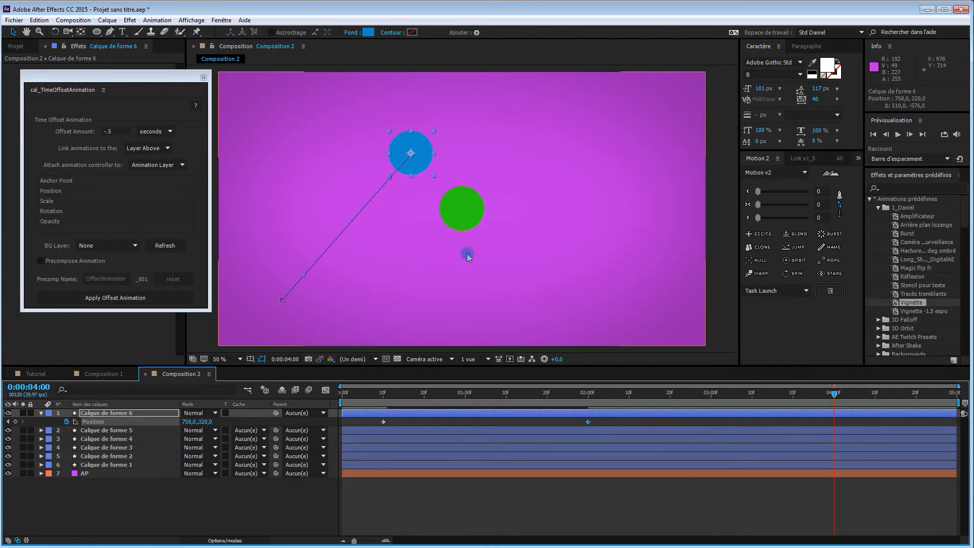
pyautogui.moveTo(424, 158); pyautogui.dragTo(587, 290)
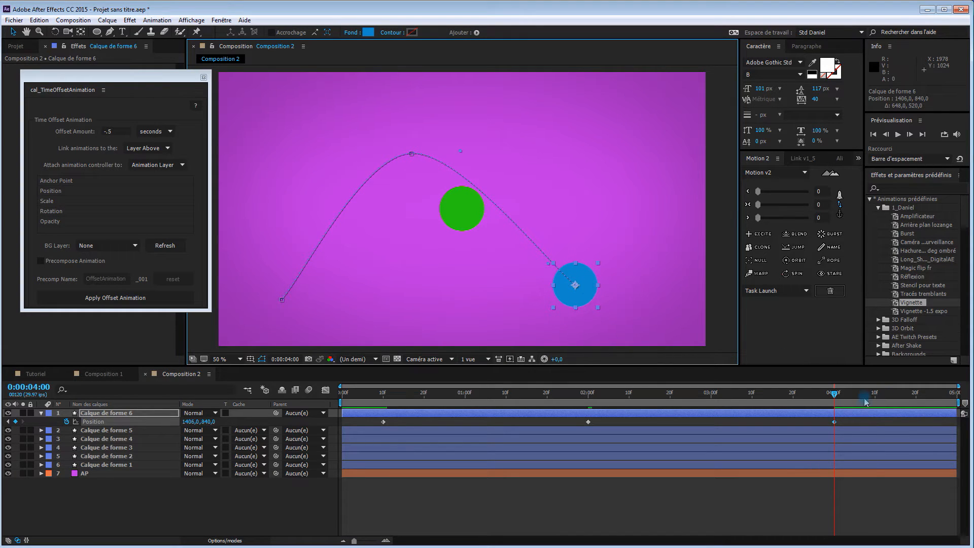
# - Add a last Position keyframe at 0:00:04:29, about 1750, 906, then return to the start and collapse Calque de forme 6
pyautogui.moveTo(835, 394); pyautogui.dragTo(959, 408)
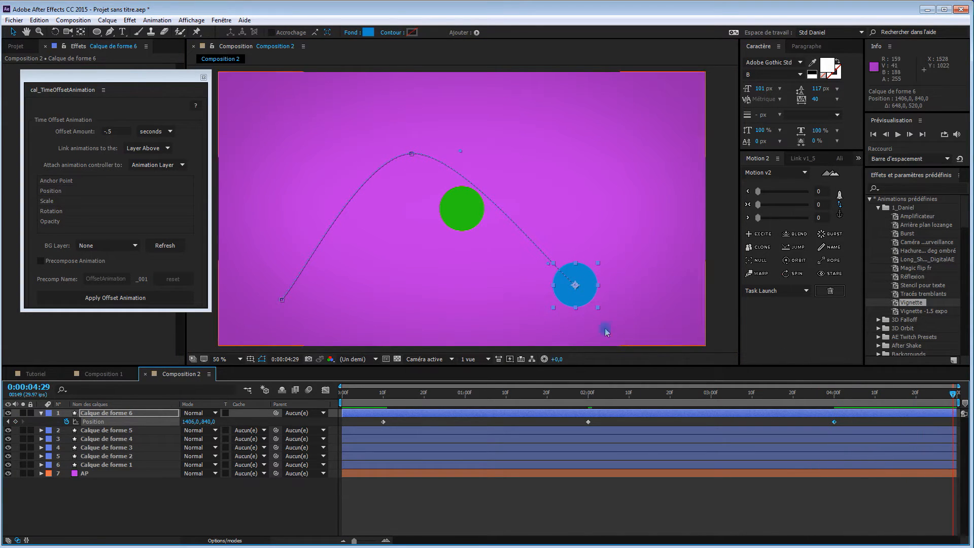
pyautogui.moveTo(586, 298); pyautogui.dragTo(672, 318)
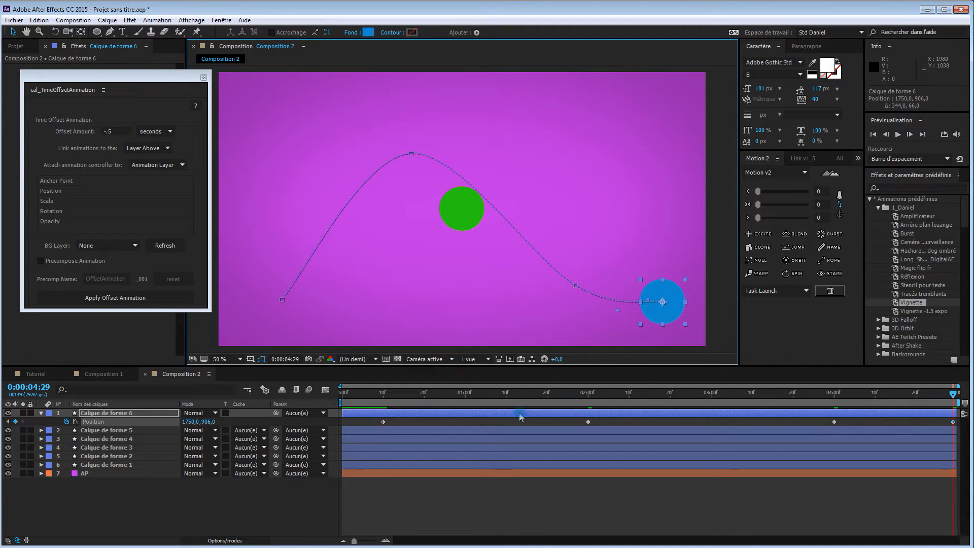
pyautogui.moveTo(597, 400); pyautogui.dragTo(329, 431)
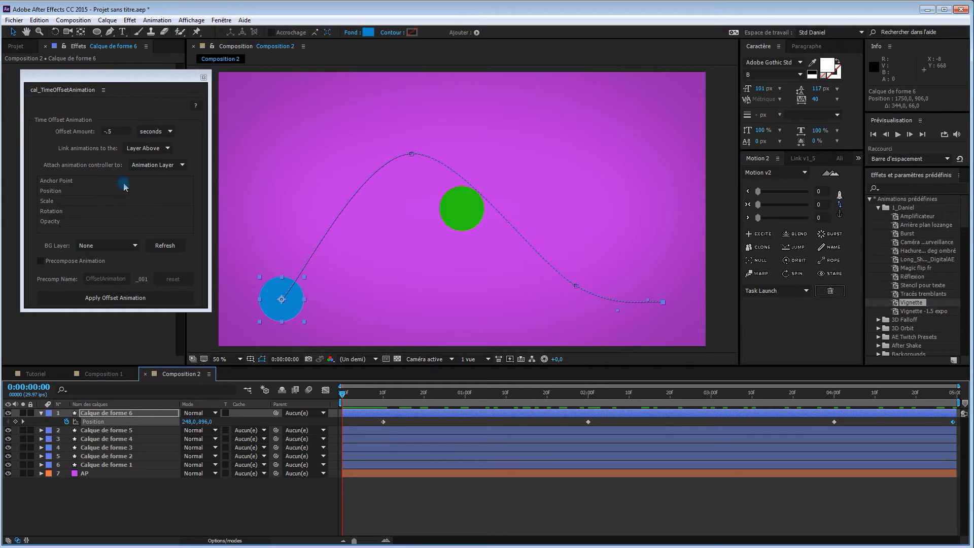
pyautogui.click(202, 510)
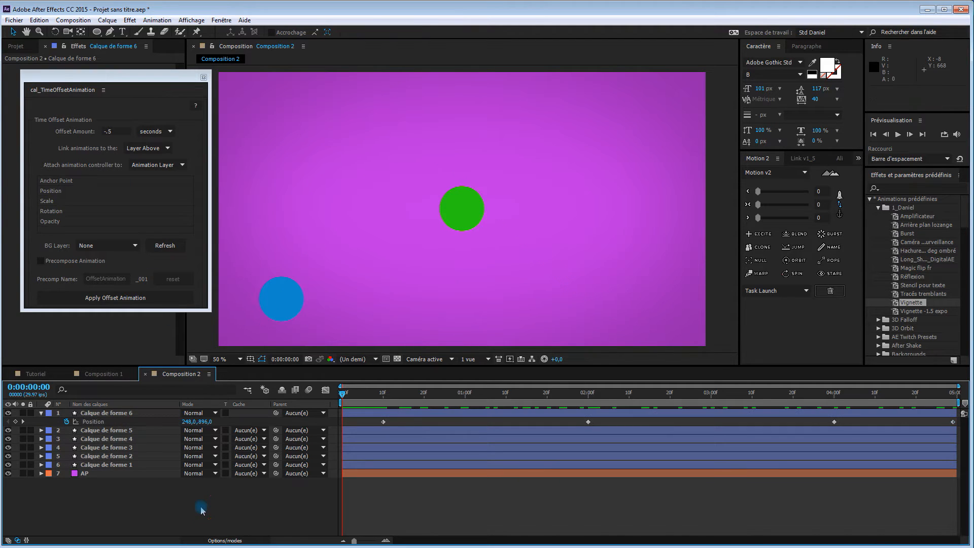
pyautogui.click(41, 413)
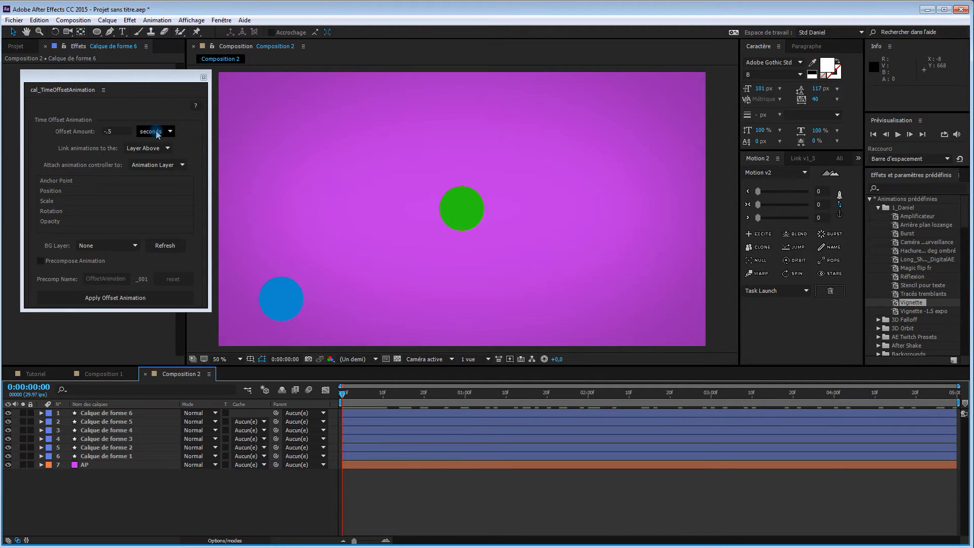
# - Set the script's offset amount to -3 frames
pyautogui.click(288, 299)
pyautogui.click(355, 176)
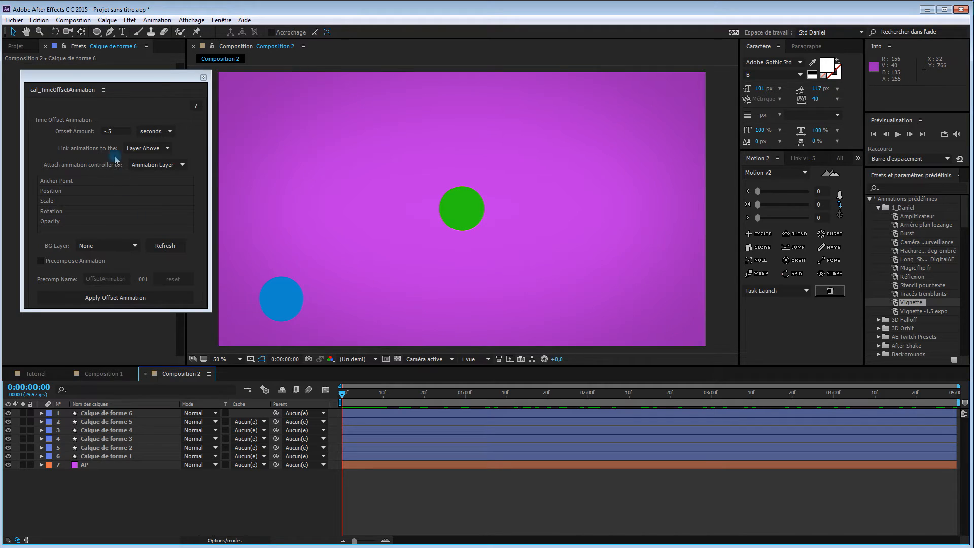
pyautogui.click(162, 131)
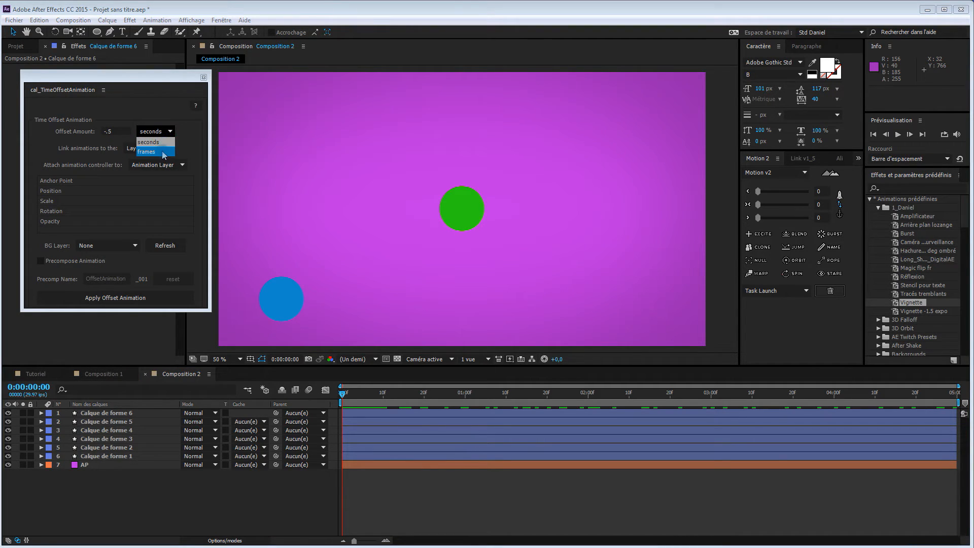
pyautogui.click(163, 152)
pyautogui.click(115, 130)
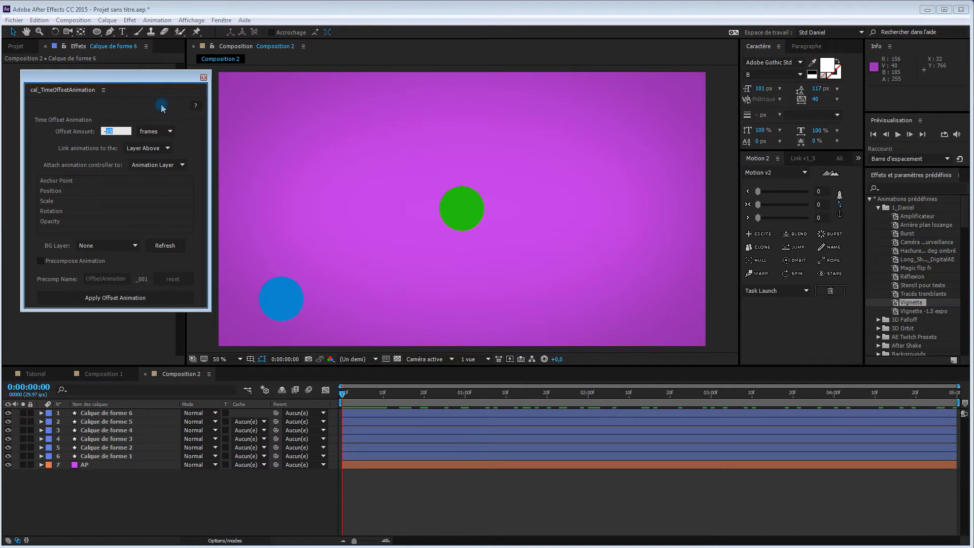
pyautogui.write('-3')
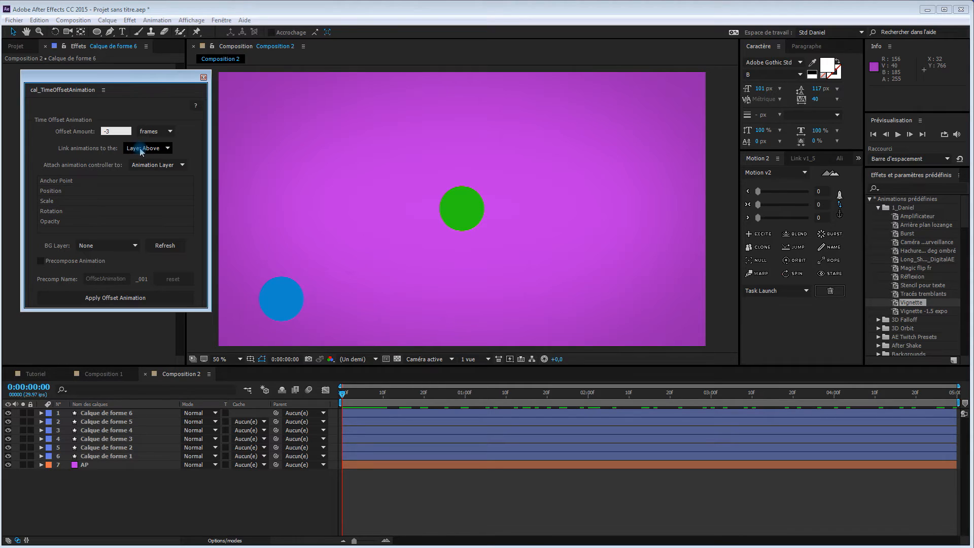
# - Attach the animation controller to the Animation Layer and choose Position as the property to offset
pyautogui.click(129, 413)
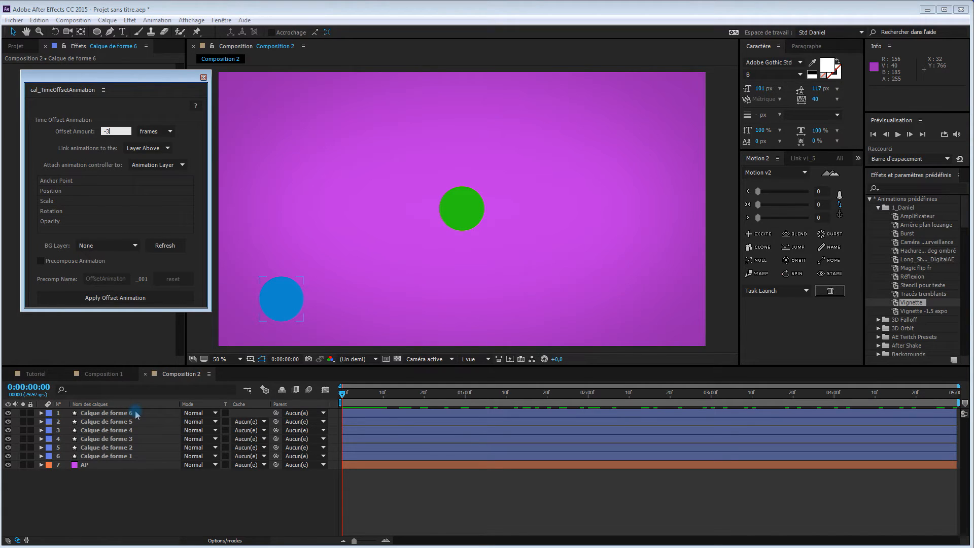
pyautogui.click(139, 448)
pyautogui.click(172, 166)
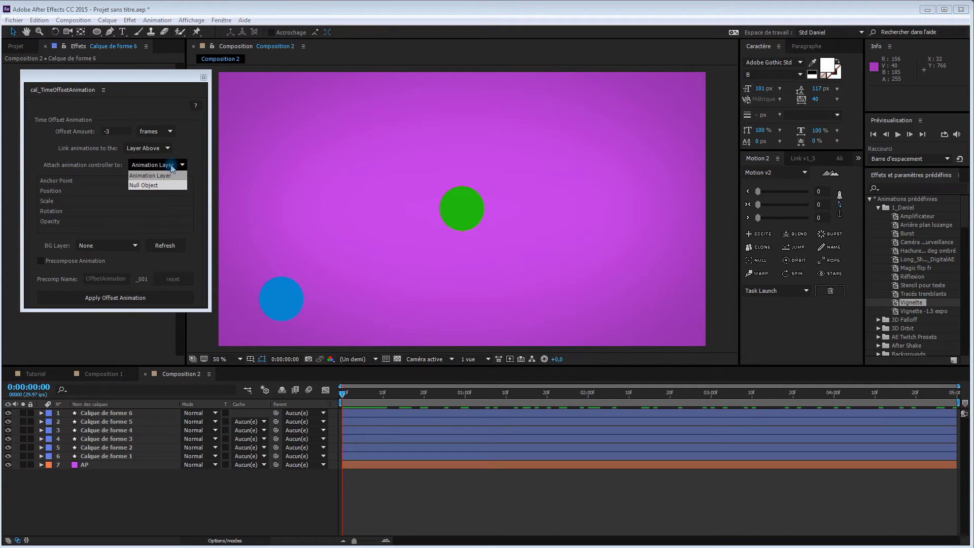
pyautogui.click(158, 176)
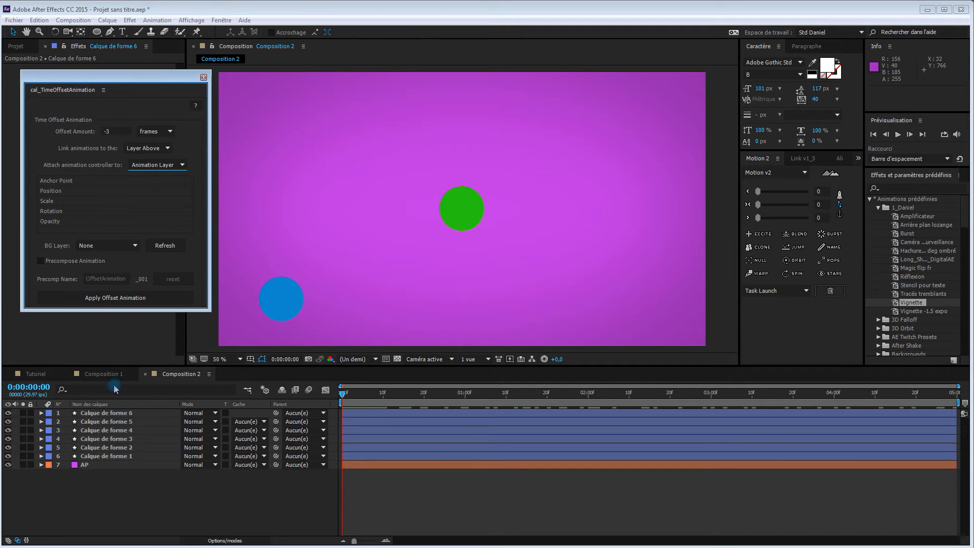
pyautogui.click(50, 191)
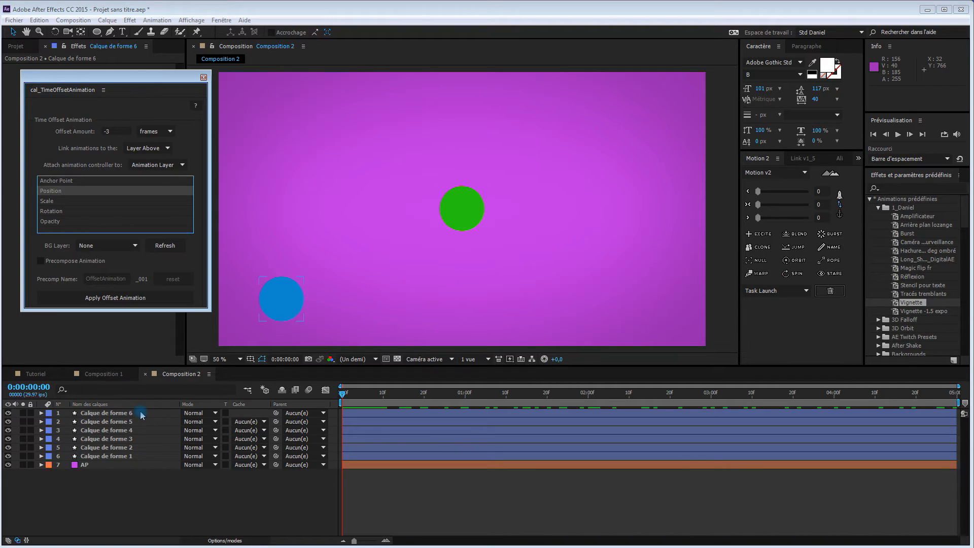
# - Choose AP as the background layer and enable precomposing of the animation
pyautogui.click(353, 416)
pyautogui.click(121, 465)
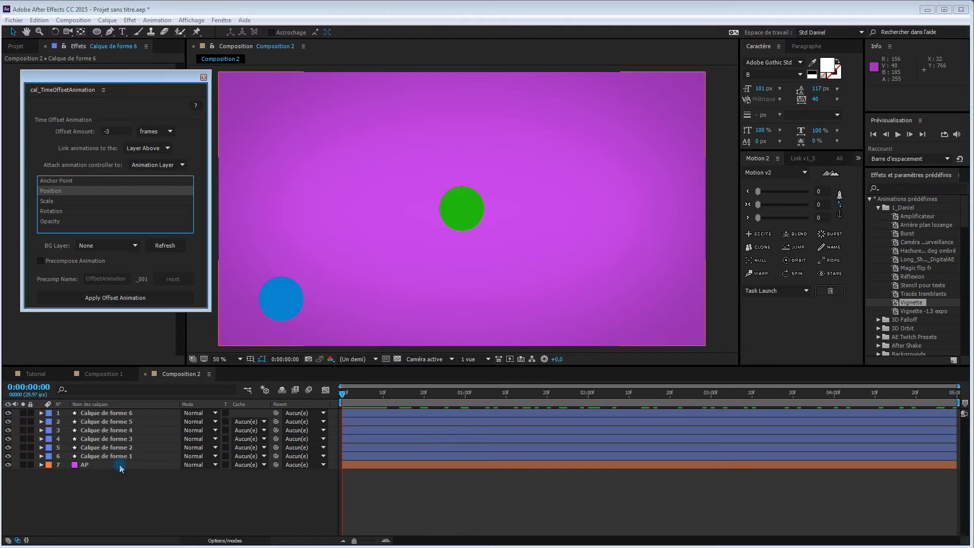
pyautogui.click(104, 245)
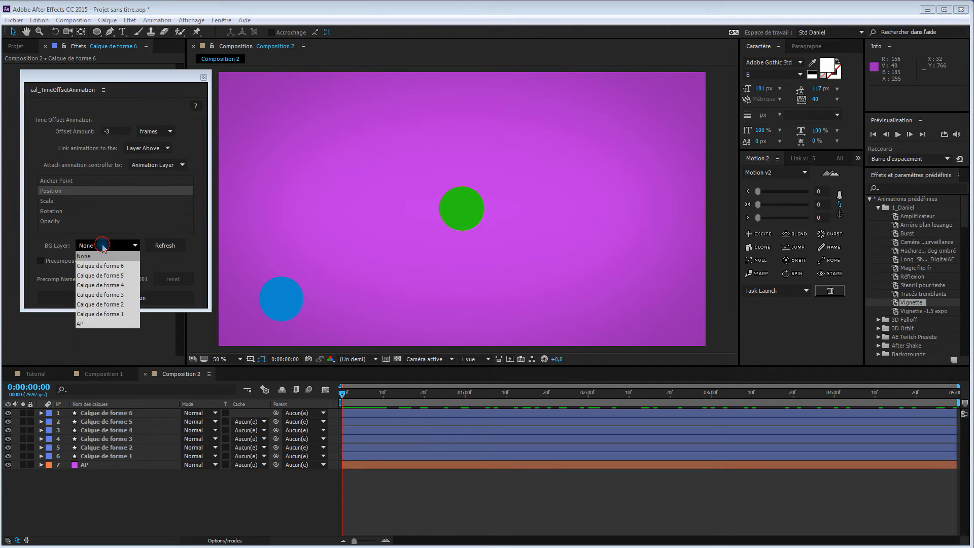
pyautogui.click(100, 324)
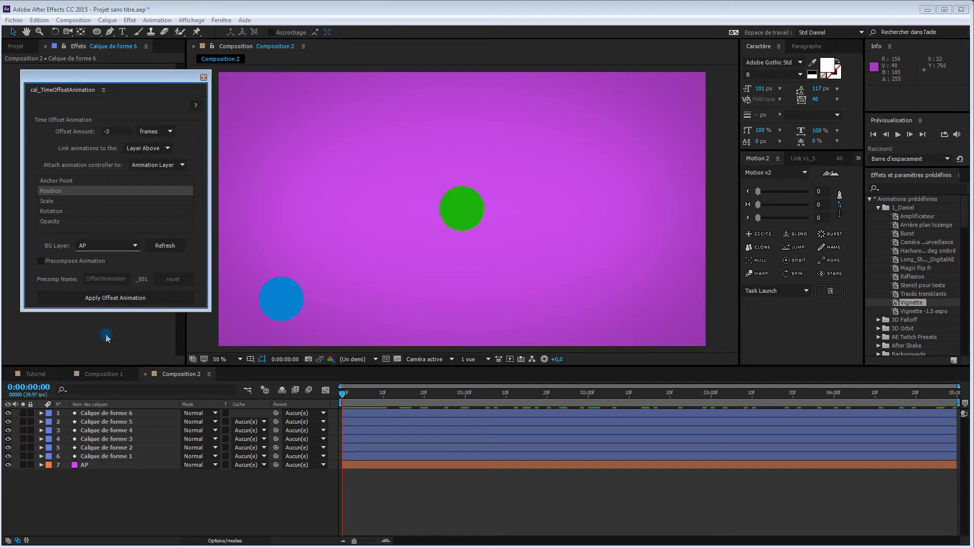
pyautogui.click(42, 261)
pyautogui.moveTo(125, 278); pyautogui.dragTo(93, 278)
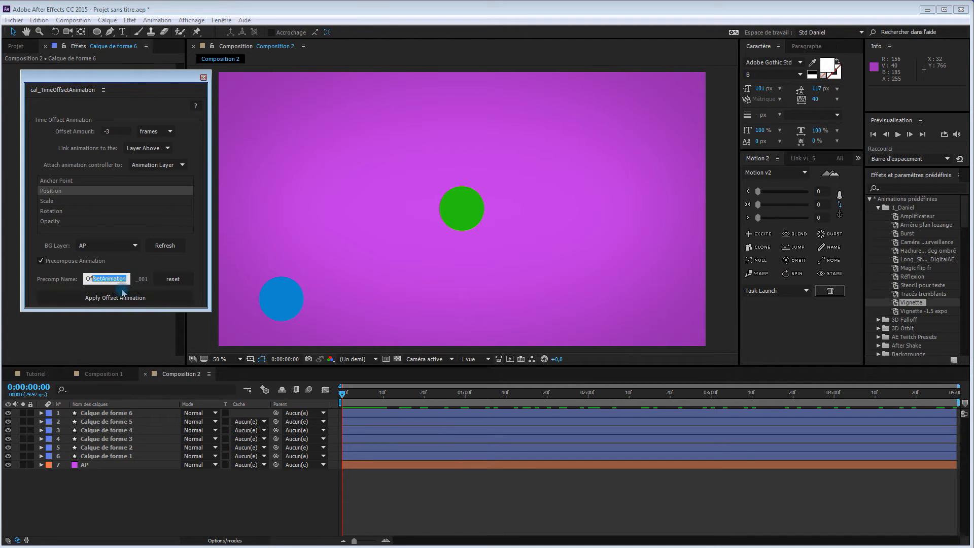
pyautogui.click(143, 277)
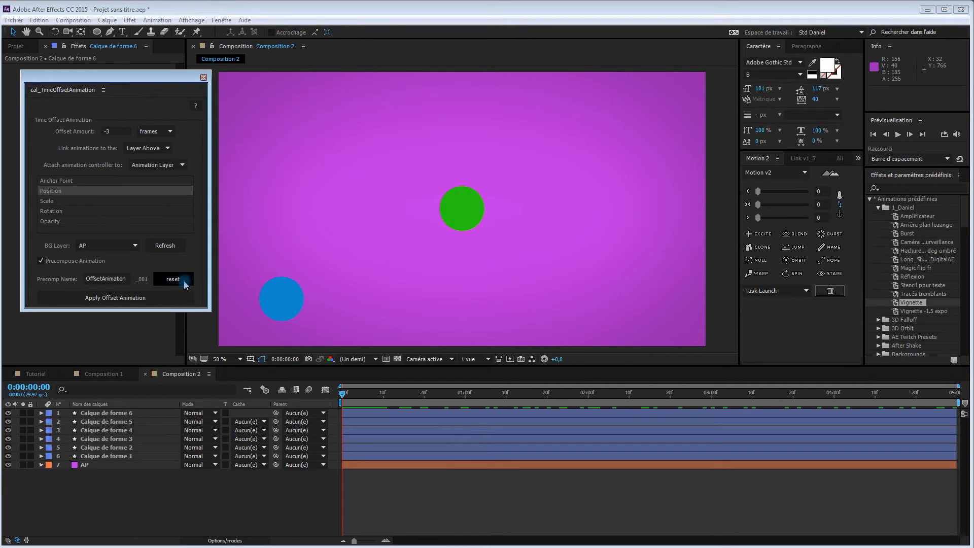
# - Apply the offset animation to all layers and scrub through the result in the timeline
pyautogui.click(153, 300)
pyautogui.click(172, 245)
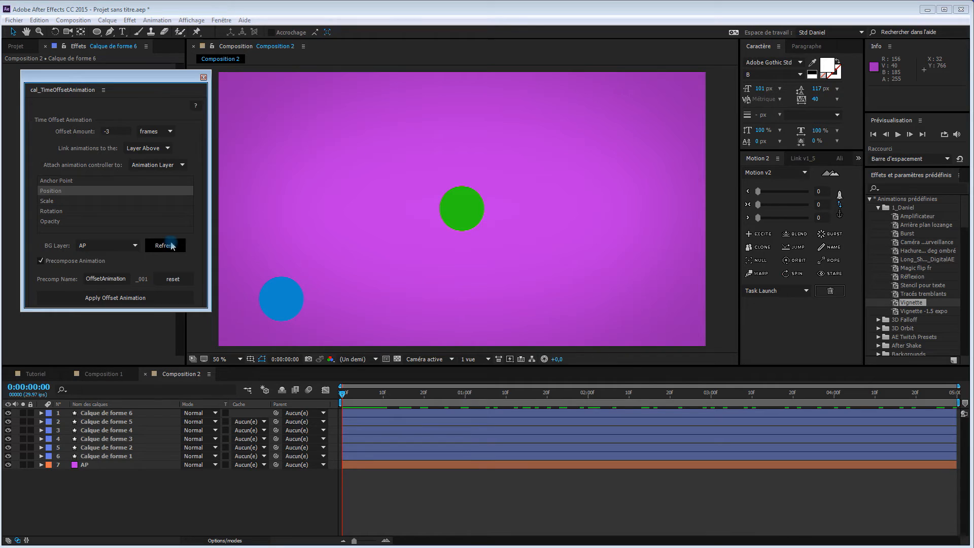
pyautogui.click(168, 248)
pyautogui.click(131, 299)
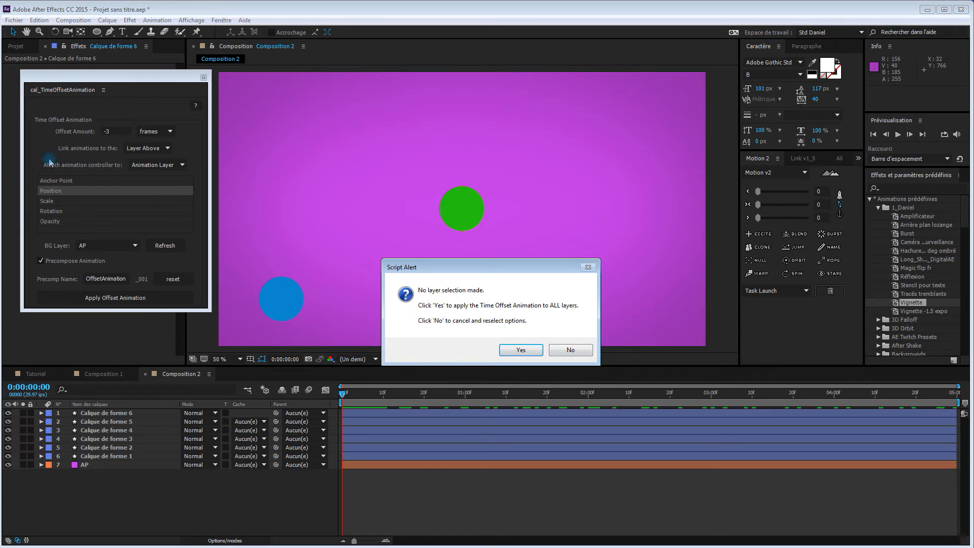
pyautogui.click(524, 351)
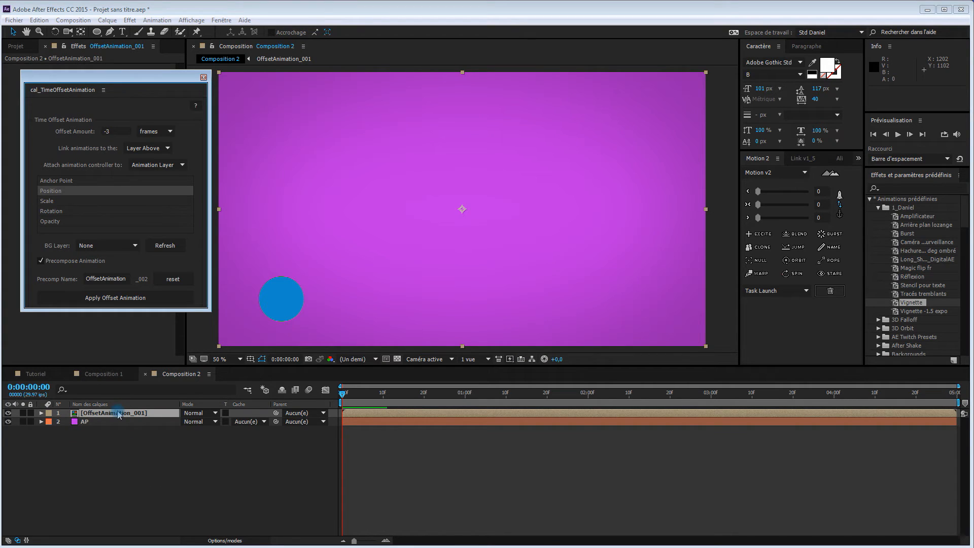
pyautogui.click(583, 258)
pyautogui.moveTo(344, 399); pyautogui.dragTo(341, 419)
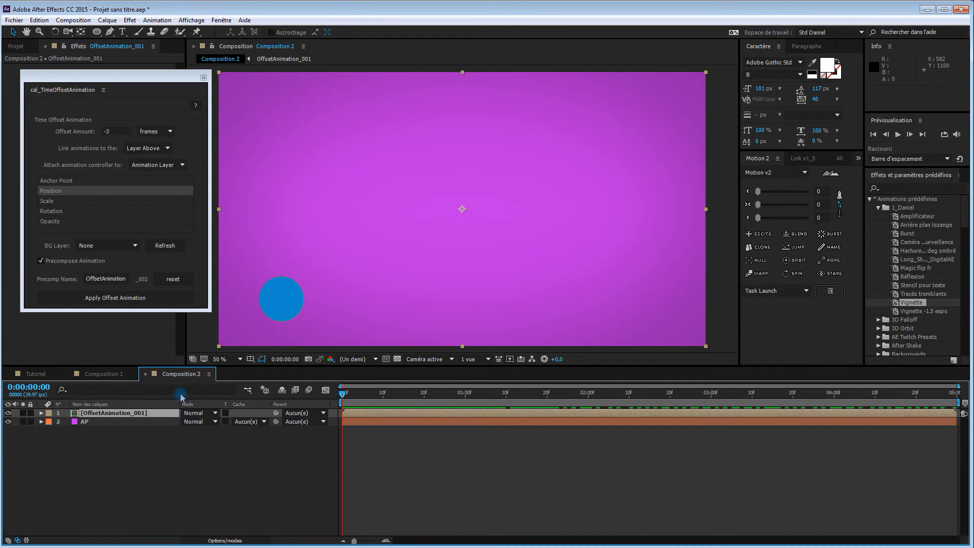
# - Open the OffsetAnimation_001 precomp and apply Easy Ease to all Position keyframes of Calque de forme 6, scrubbing through the result
pyautogui.doubleClick(143, 413)
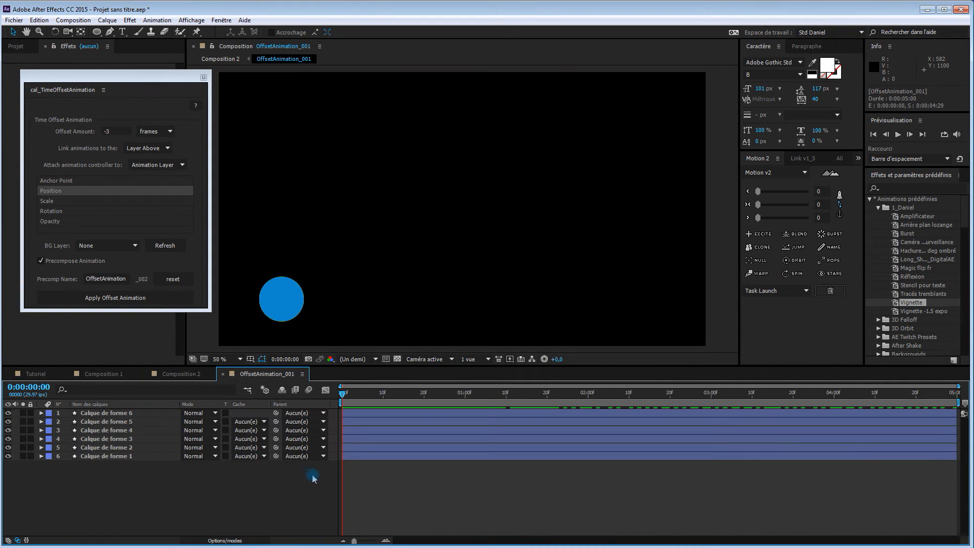
pyautogui.click(122, 414)
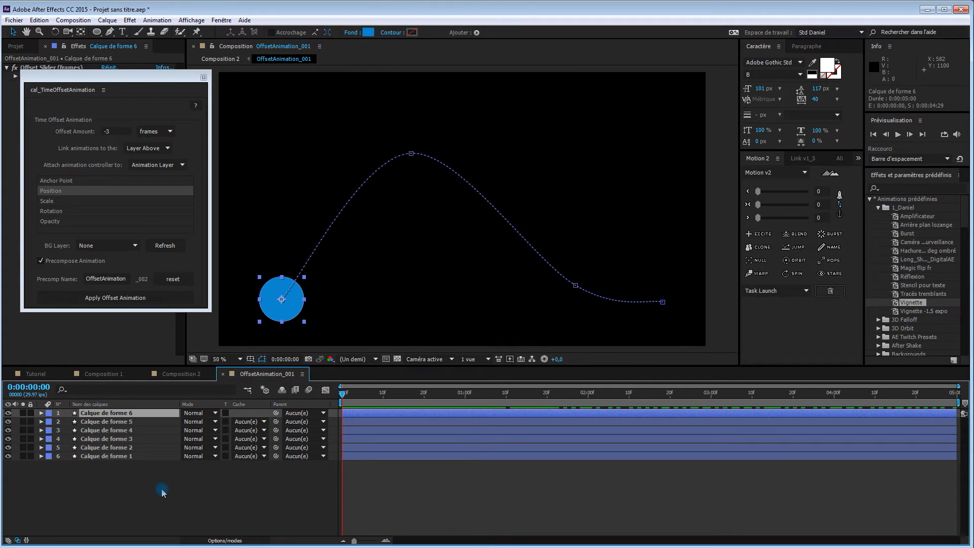
pyautogui.press('u')
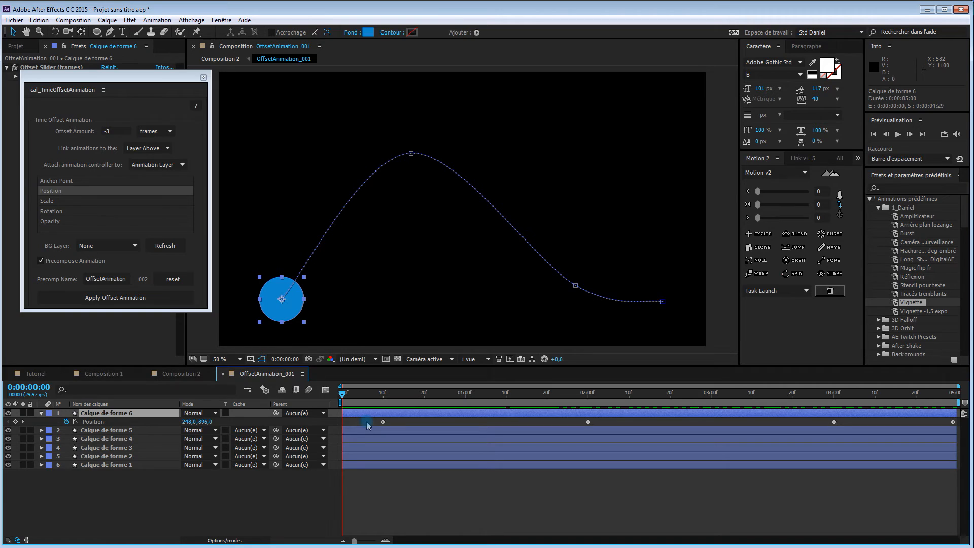
pyautogui.moveTo(367, 421); pyautogui.dragTo(967, 430)
pyautogui.click(157, 533)
pyautogui.click(92, 422)
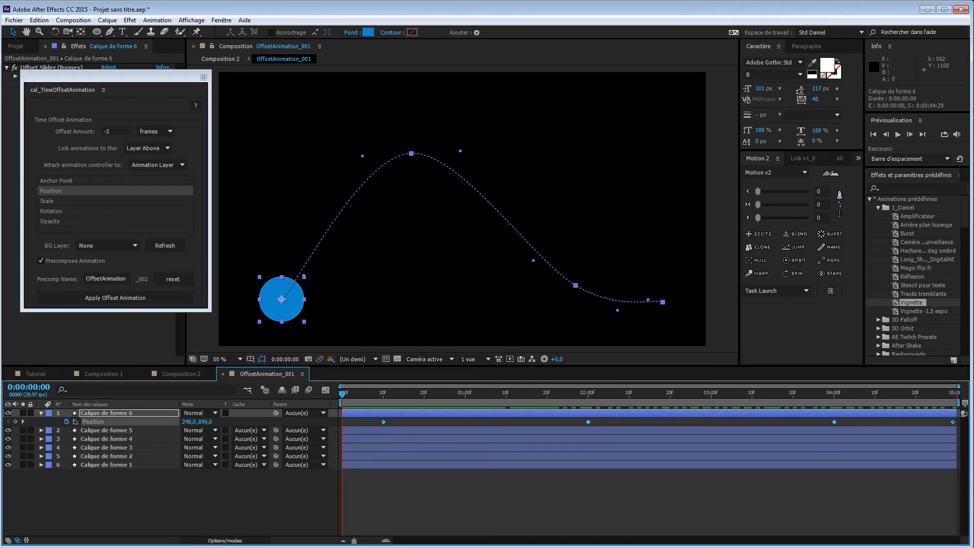
pyautogui.press('F9')
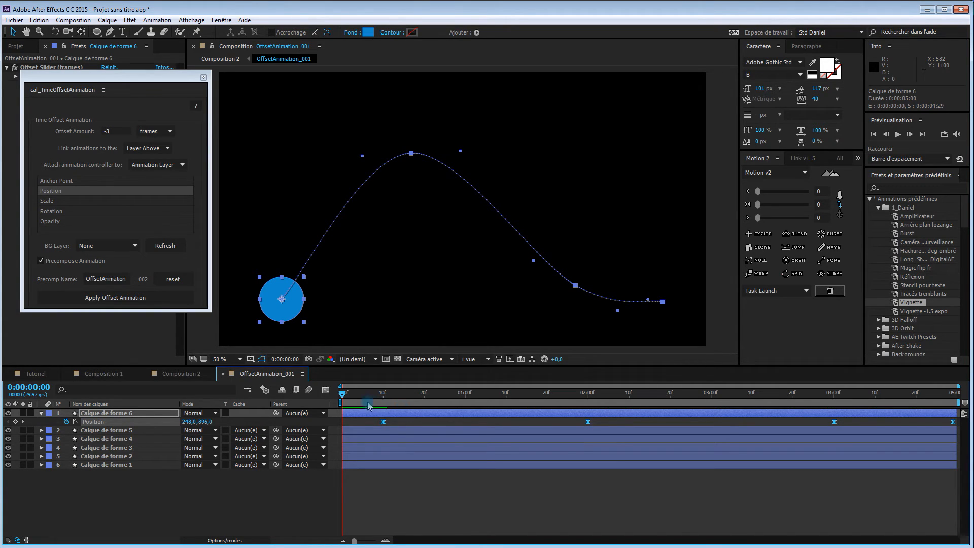
pyautogui.moveTo(344, 396); pyautogui.dragTo(325, 423)
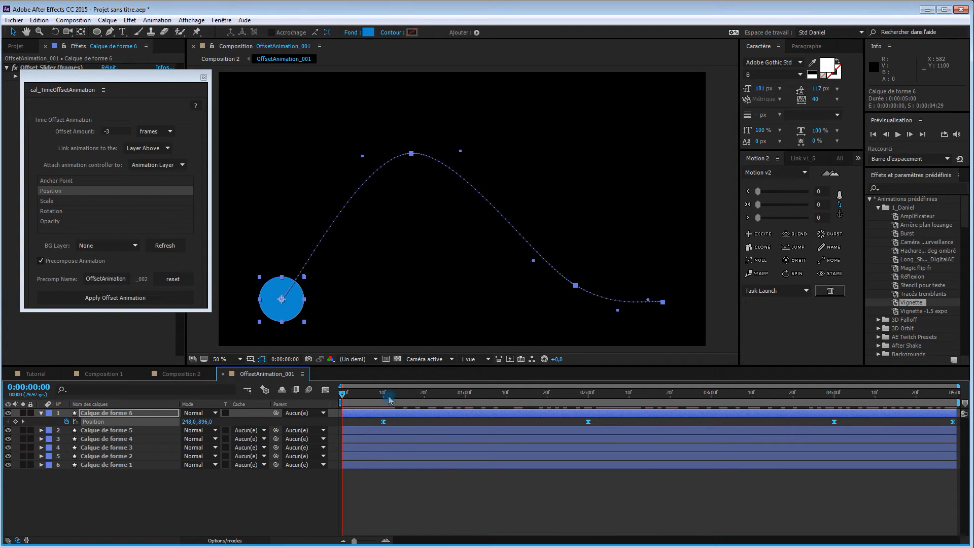
# - Set the two middle Position keyframes of Calque de forme 6 to rove across time and scrub through the motion
pyautogui.click(548, 424)
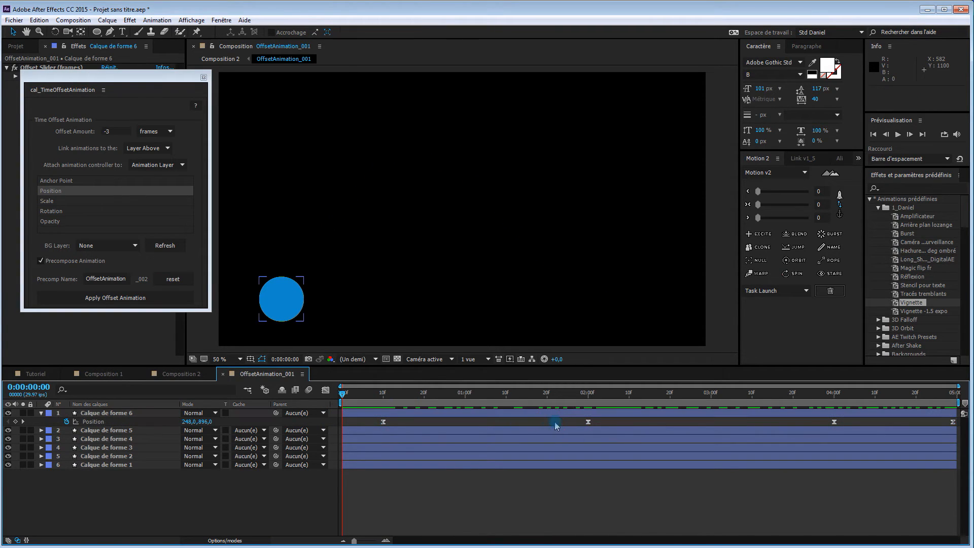
pyautogui.moveTo(800, 422); pyautogui.dragTo(849, 426)
pyautogui.rightClick(834, 423)
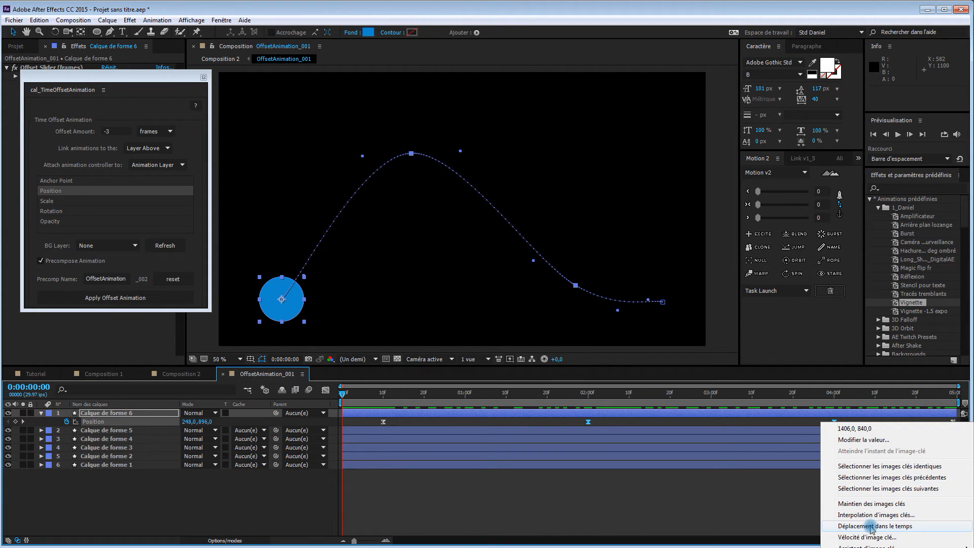
pyautogui.click(872, 527)
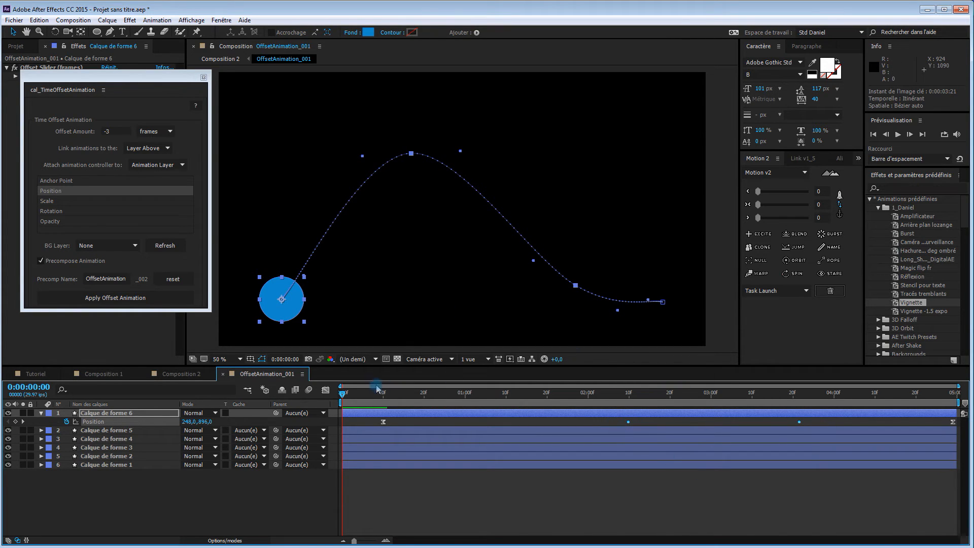
pyautogui.moveTo(343, 400); pyautogui.dragTo(320, 426)
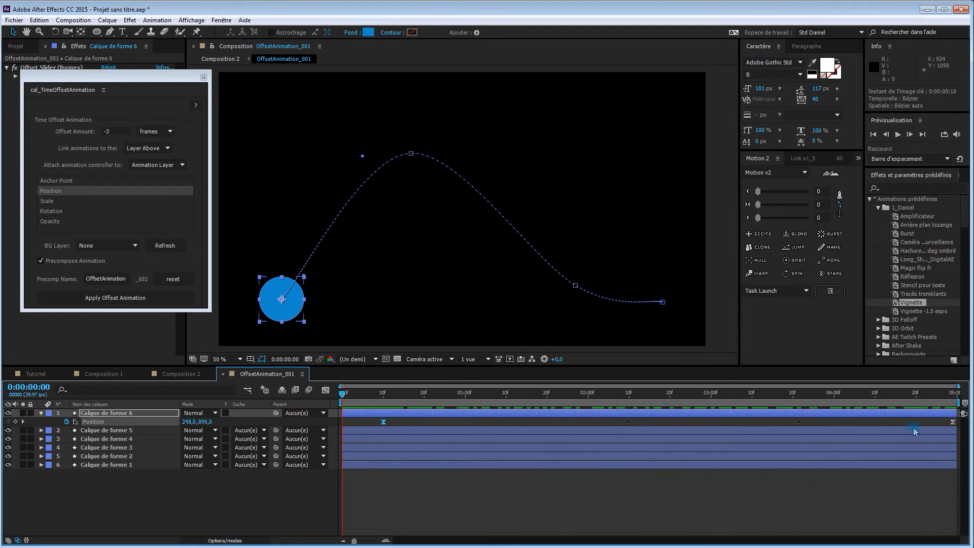
# - Lengthen the last Position keyframe's ease-in handle in the speed graph so the motion peaks early and slows gradually, then scrub through it
pyautogui.keyDown('shift'); pyautogui.click(953, 422); pyautogui.keyUp('shift')
pyautogui.click(325, 390)
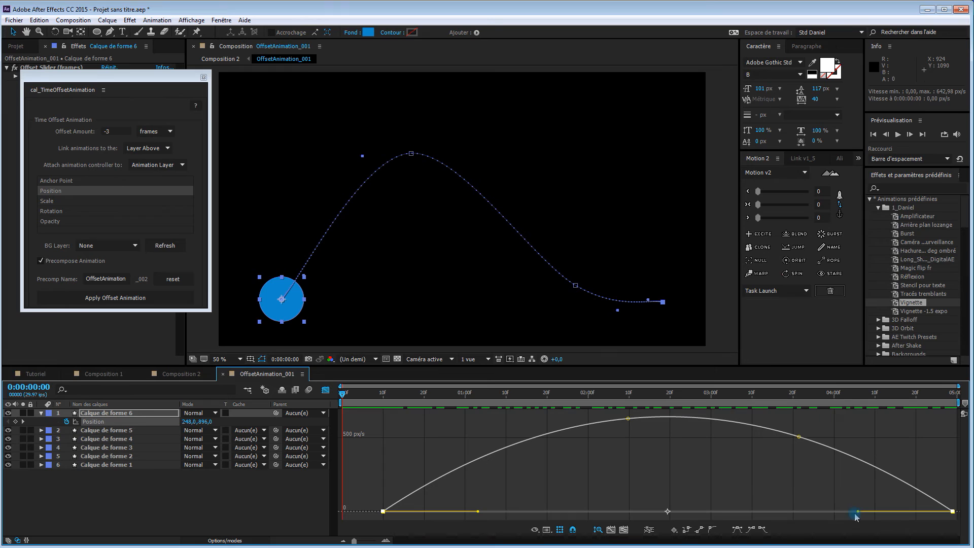
pyautogui.moveTo(860, 514); pyautogui.dragTo(641, 530)
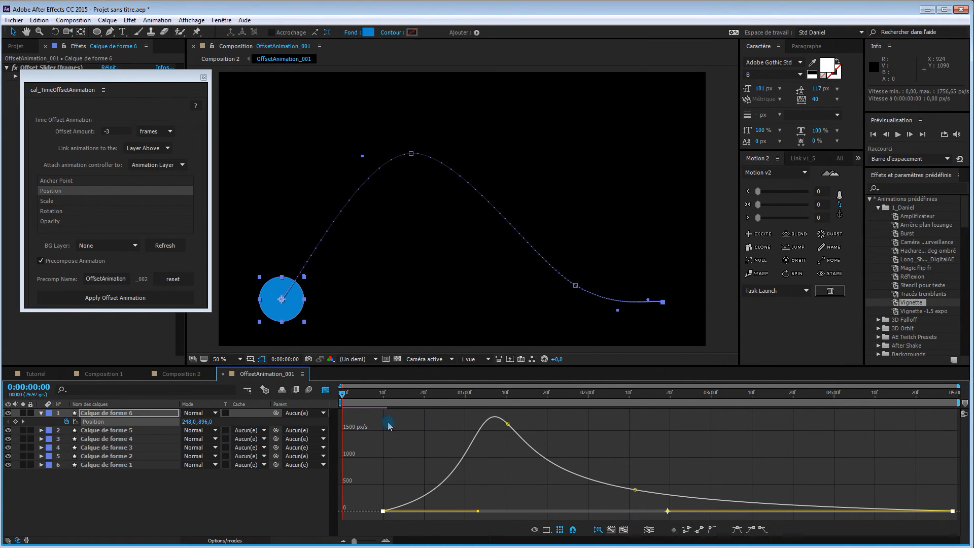
pyautogui.click(326, 391)
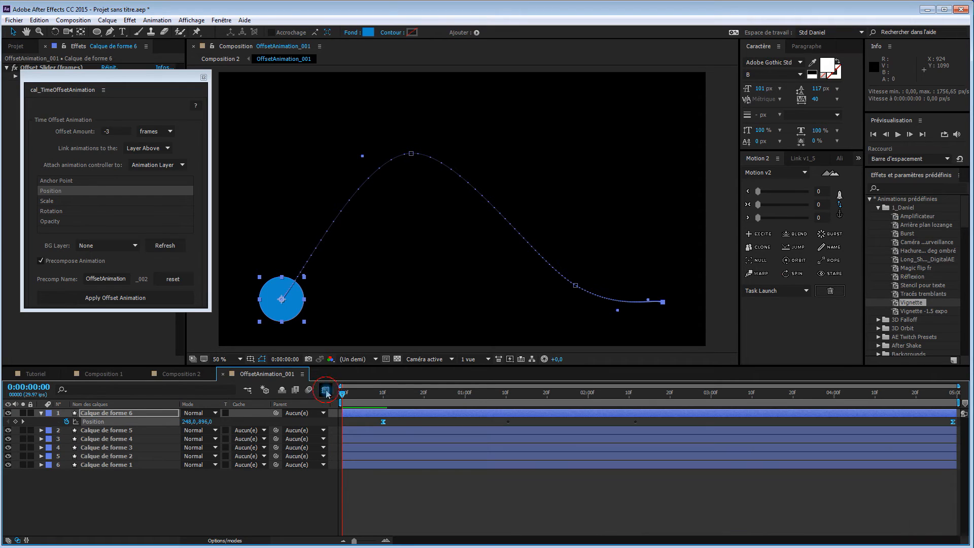
pyautogui.moveTo(344, 396); pyautogui.dragTo(954, 438)
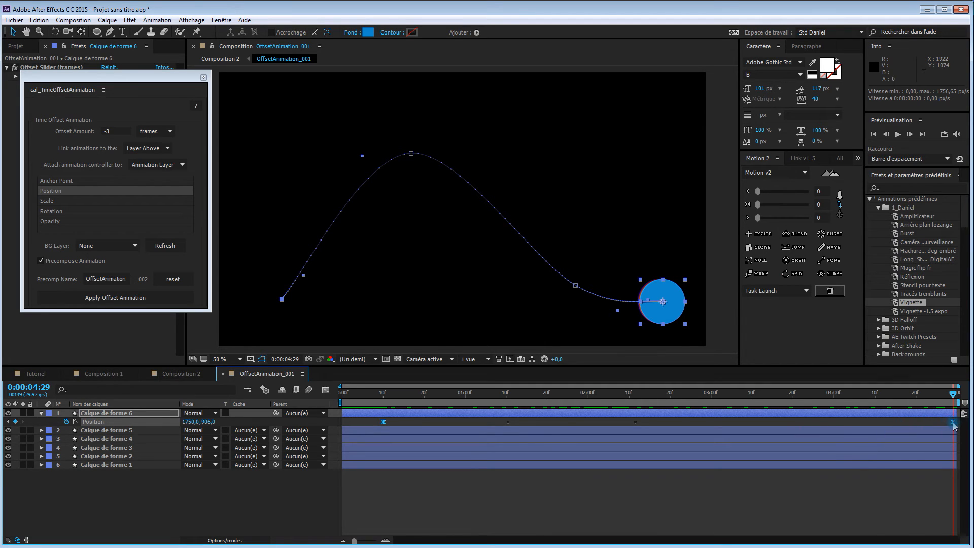
# - Move the last Position keyframe earlier, to about 4:04 on the timeline, and play the animation in Composition 2
pyautogui.moveTo(953, 425); pyautogui.dragTo(802, 431)
pyautogui.moveTo(765, 392); pyautogui.dragTo(310, 406)
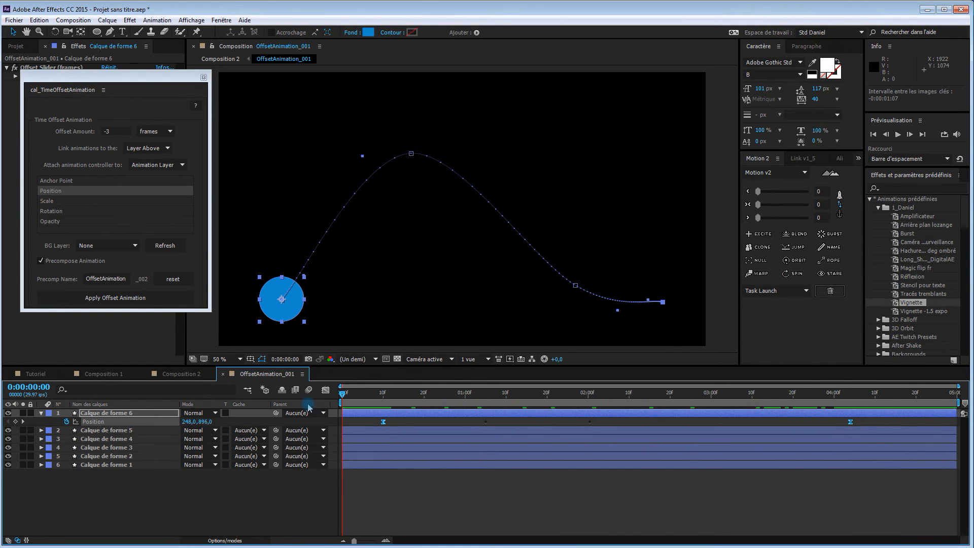
pyautogui.click(178, 374)
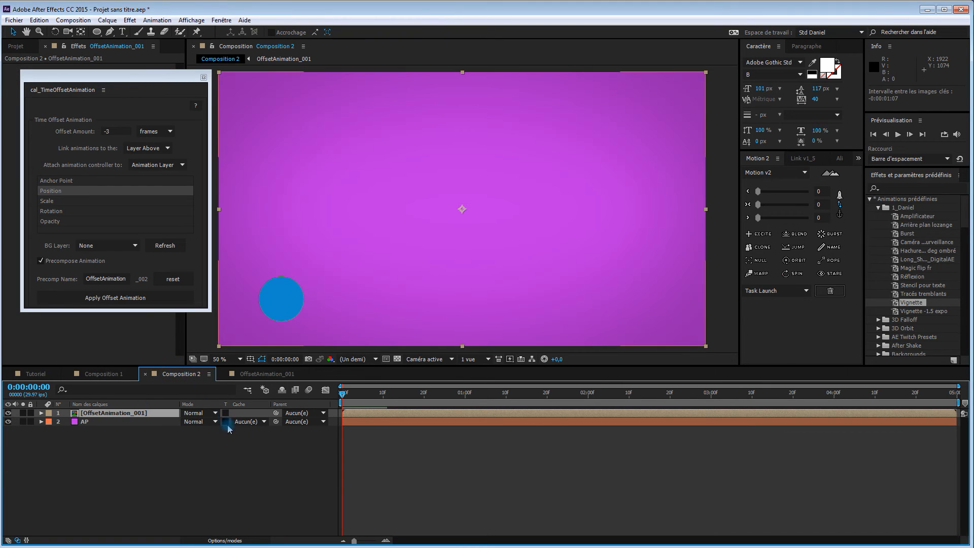
pyautogui.press('space')
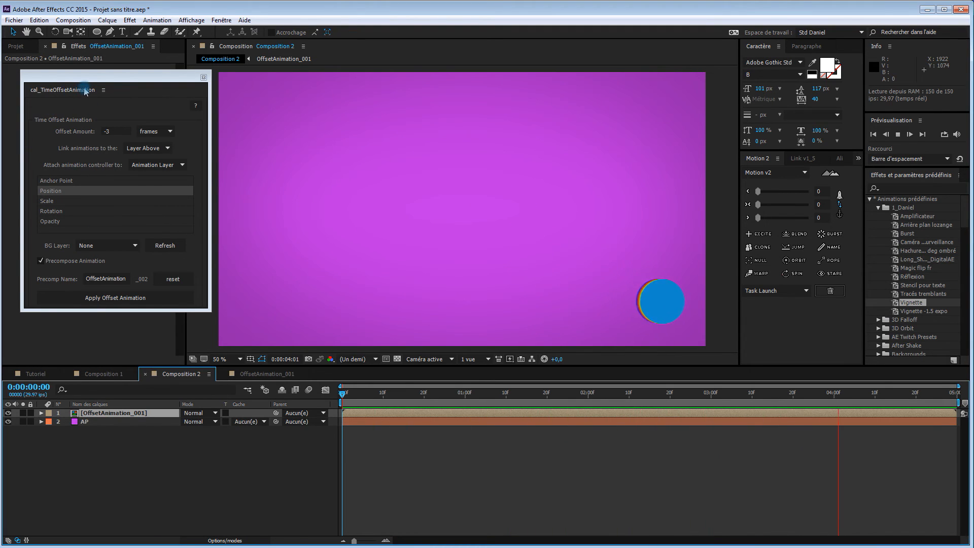
pyautogui.click(127, 299)
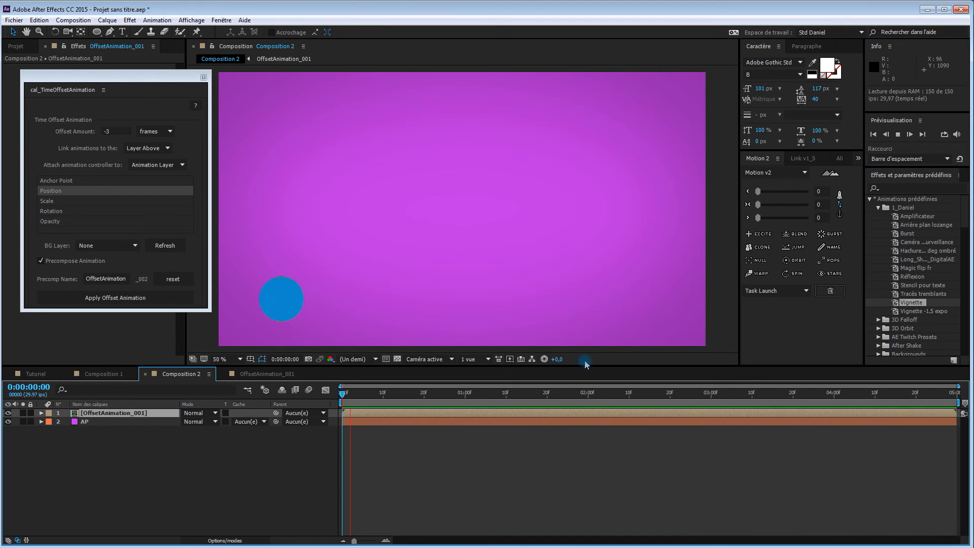
# - Try moving Calque de forme 6's last Position keyframe earlier, to about 2:22, and preview the faster motion in Composition 2
pyautogui.doubleClick(157, 413)
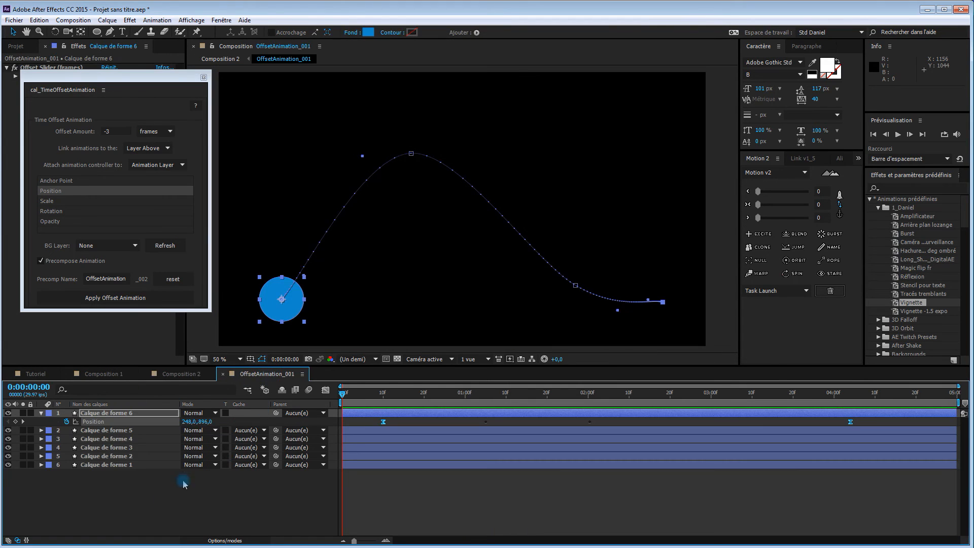
pyautogui.moveTo(344, 395); pyautogui.dragTo(384, 395)
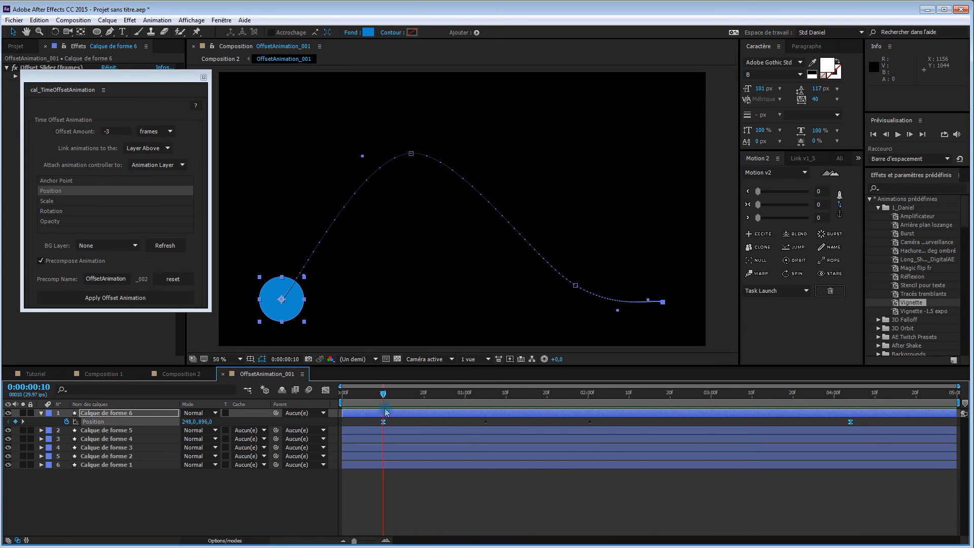
pyautogui.hotkey('ctrl', 'z')
pyautogui.moveTo(695, 395); pyautogui.dragTo(350, 398)
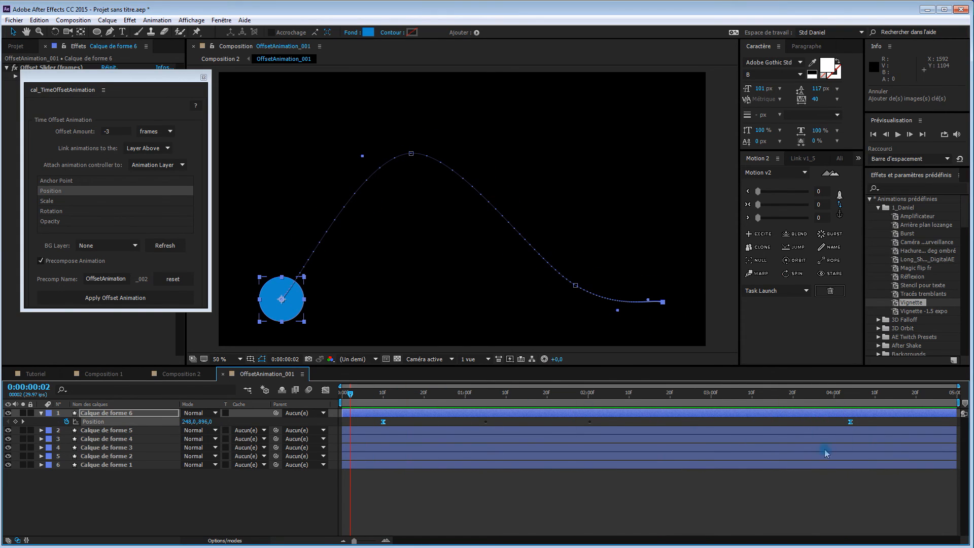
pyautogui.keyDown('alt'); pyautogui.click(850, 422); pyautogui.keyUp('alt')
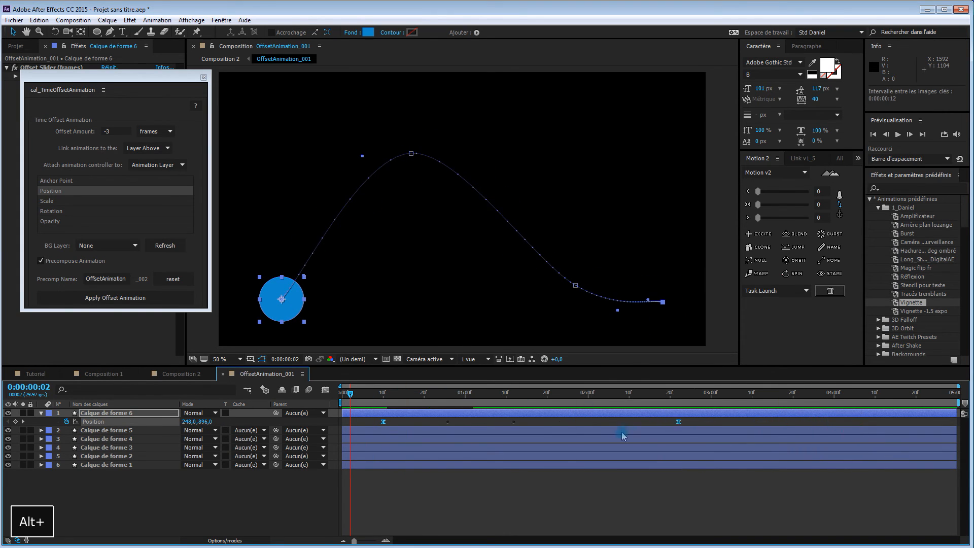
pyautogui.click(179, 375)
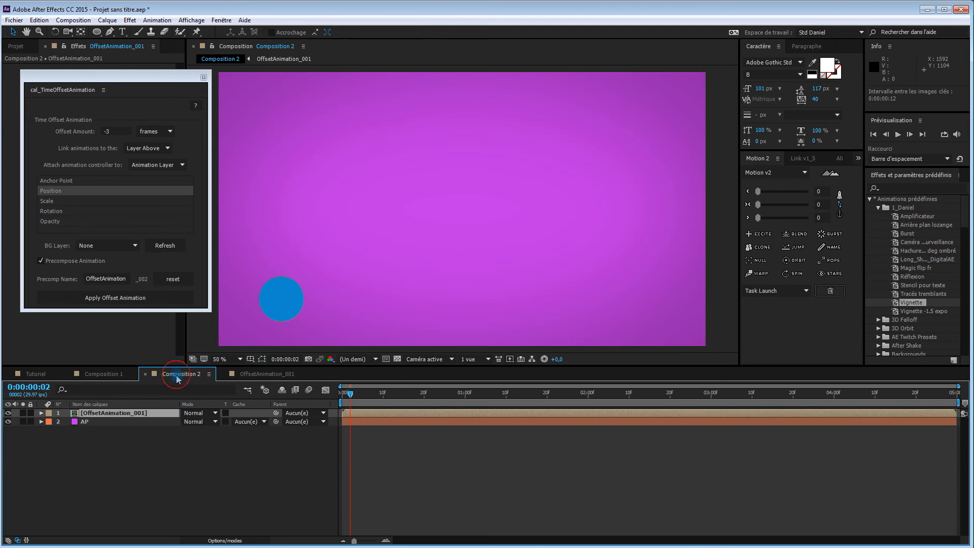
pyautogui.press('space')
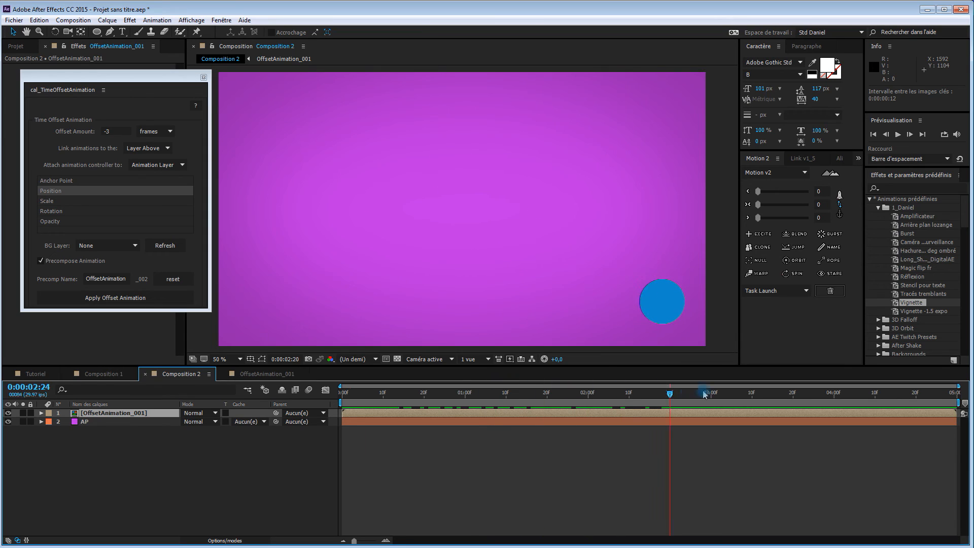
# - Undo the keyframe moves in OffsetAnimation_001 and return to Composition 2 at the first frame
pyautogui.click(258, 375)
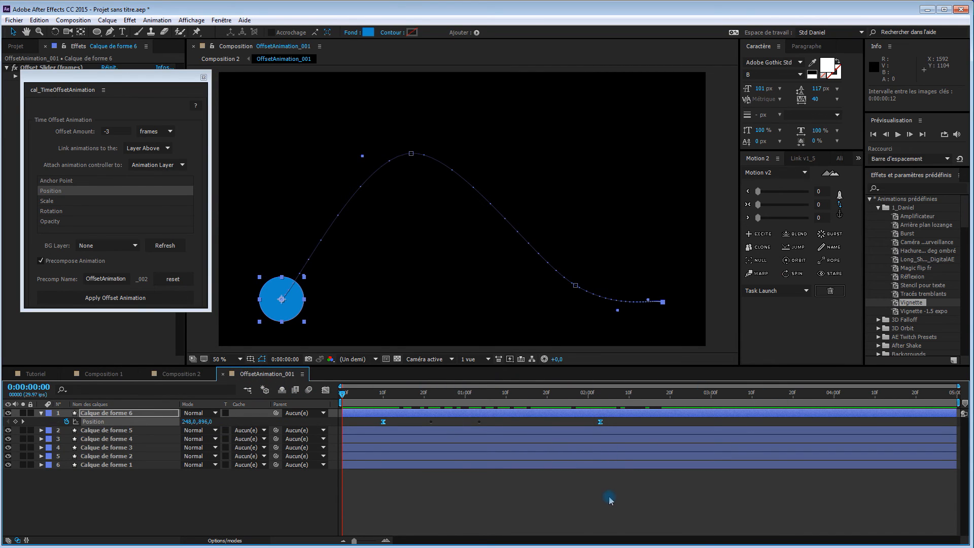
pyautogui.hotkey('ctrl', 'z')
pyautogui.click(347, 393)
pyautogui.press('space')
pyautogui.press('Home')
pyautogui.click(181, 374)
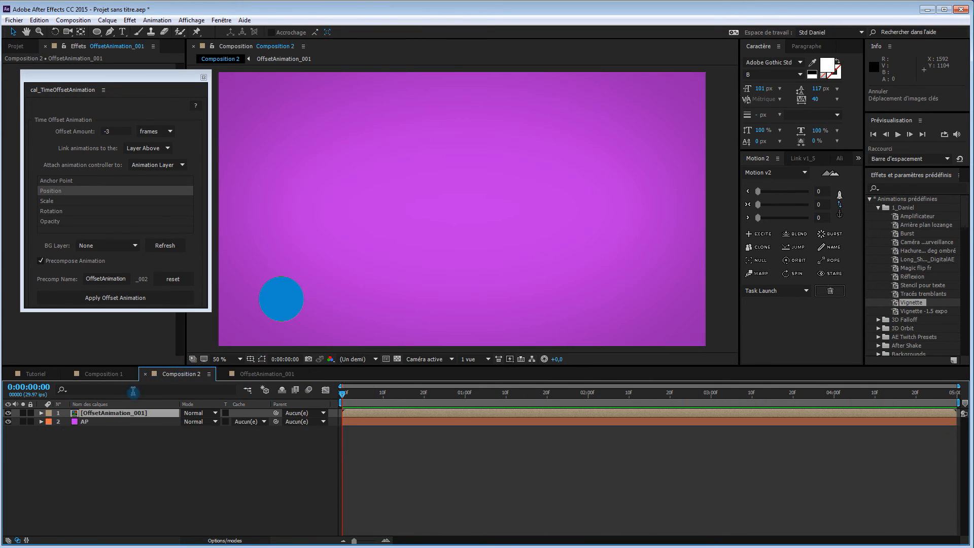
# - Switch to Composition 1 and play its offset squares animation from the start
pyautogui.click(104, 374)
pyautogui.click(408, 450)
pyautogui.press('Home')
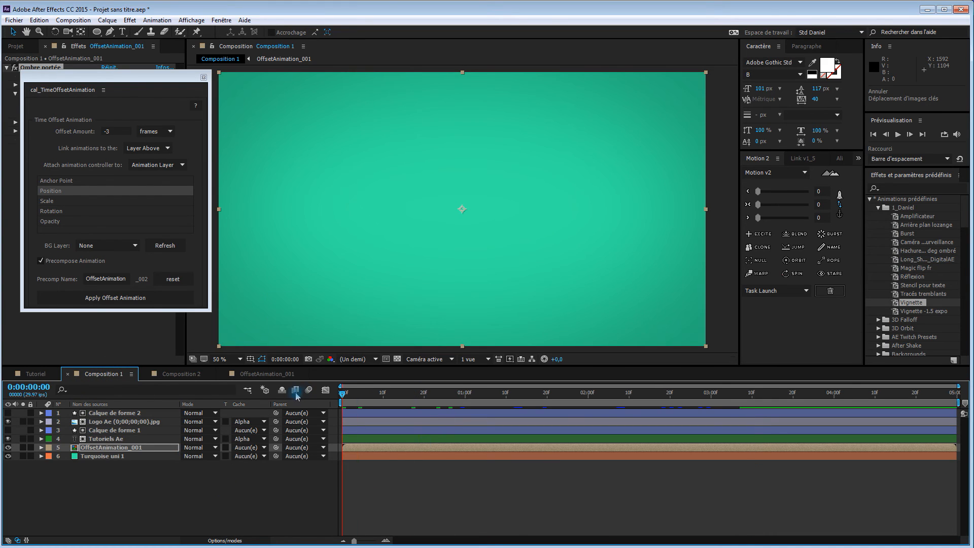
pyautogui.press('space')
pyautogui.press('space')
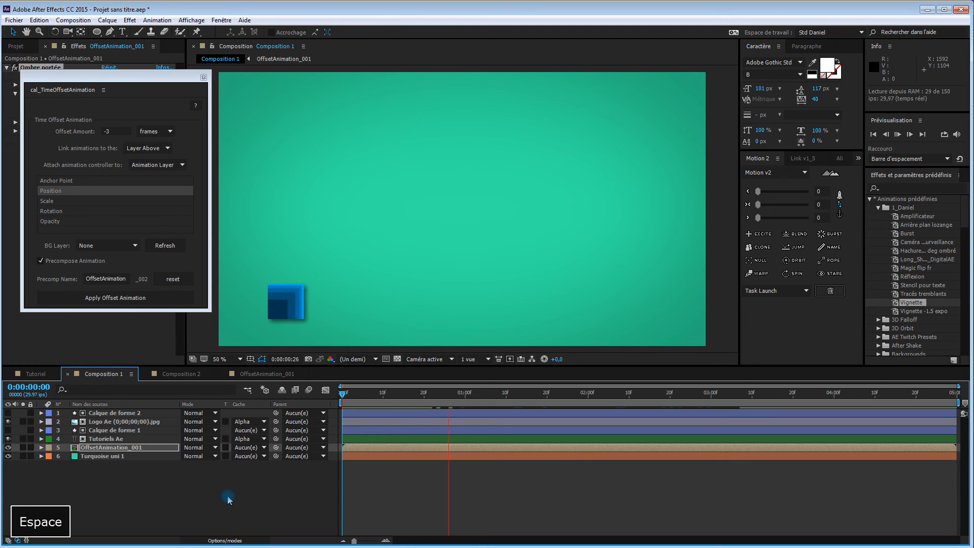